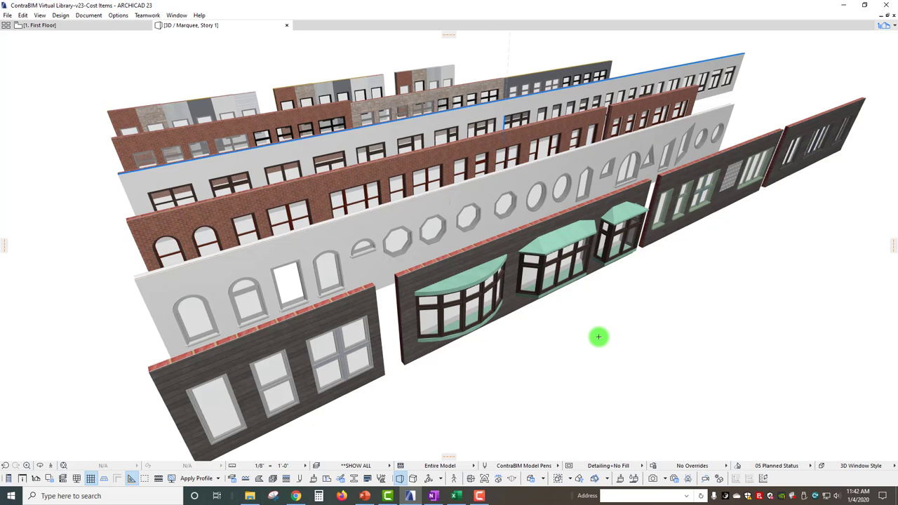
- Examine the rows of window sample walls in the 3D view and the list of available work environment profiles
scroll(598, 337, down, 3)
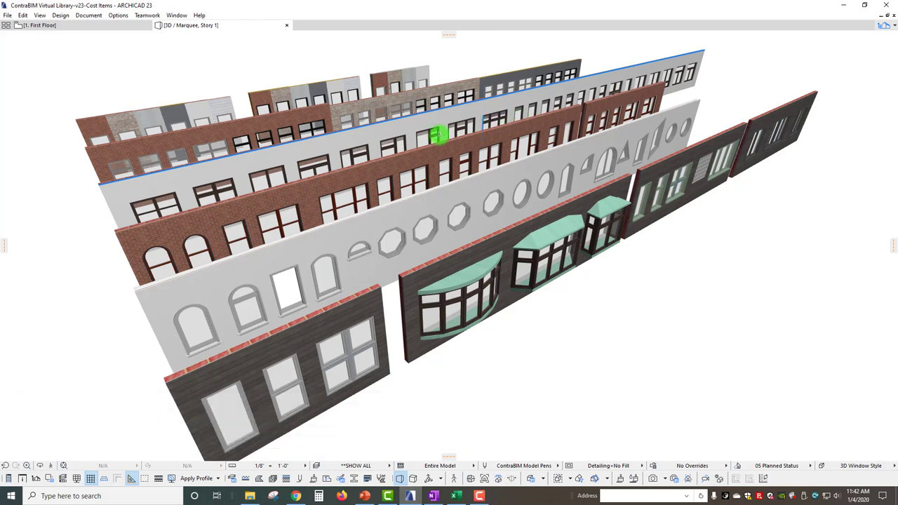
scroll(433, 140, down, 3)
click(436, 137)
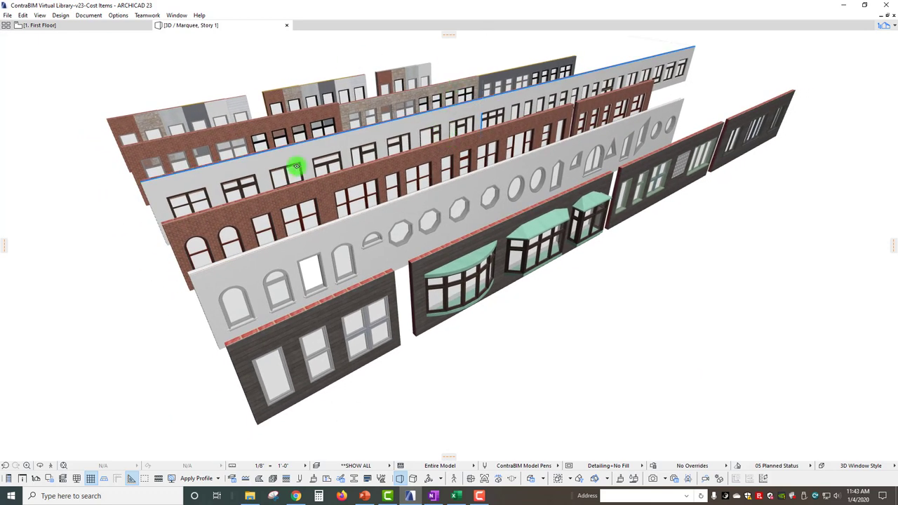
click(198, 478)
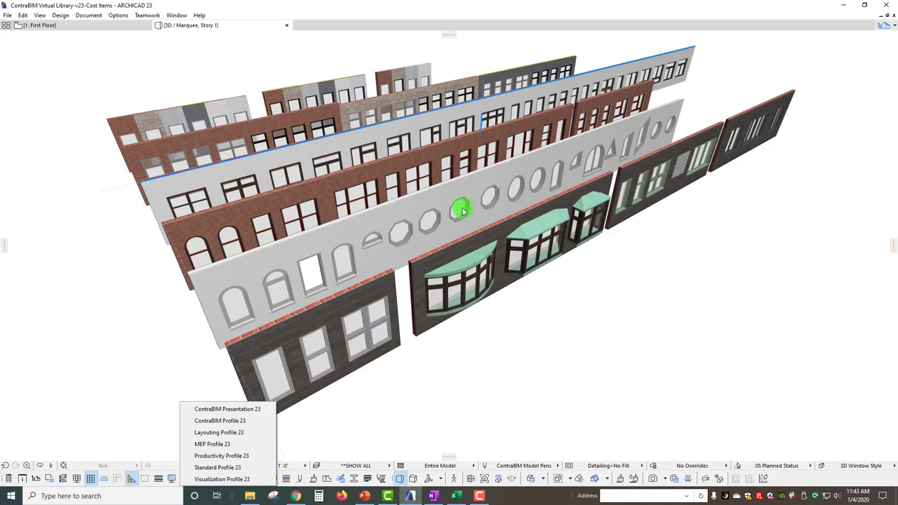
click(584, 383)
scroll(493, 379, down, 2)
scroll(494, 379, up, 1)
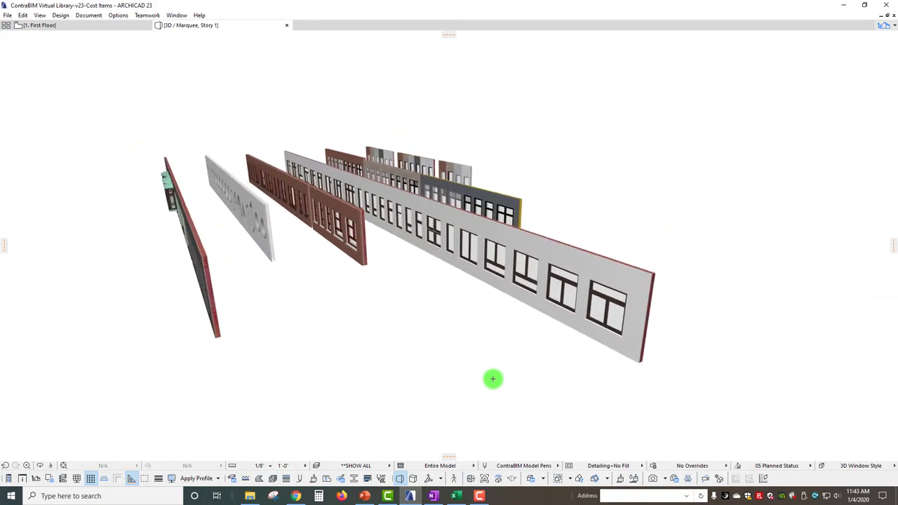
- Open the First Floor plan and examine the window wall samples in the B2020 Exterior Windows section
click(81, 25)
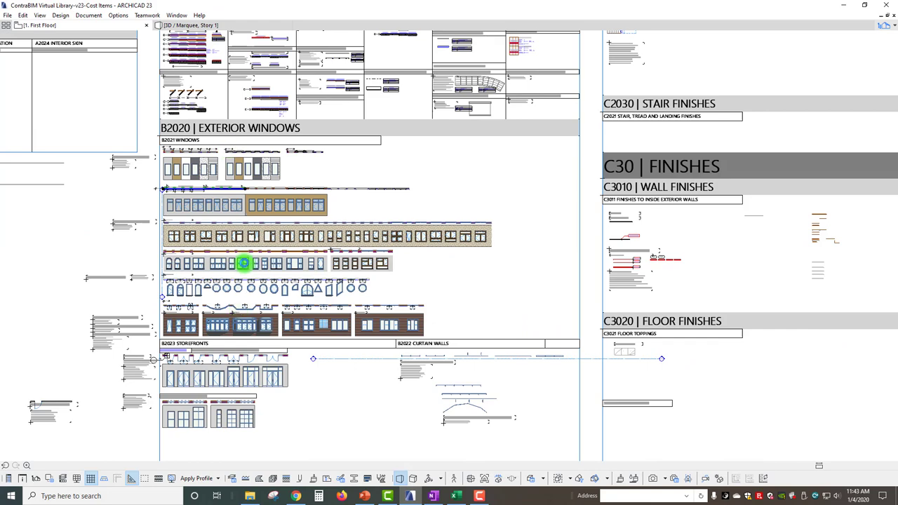
scroll(267, 234, up, 5)
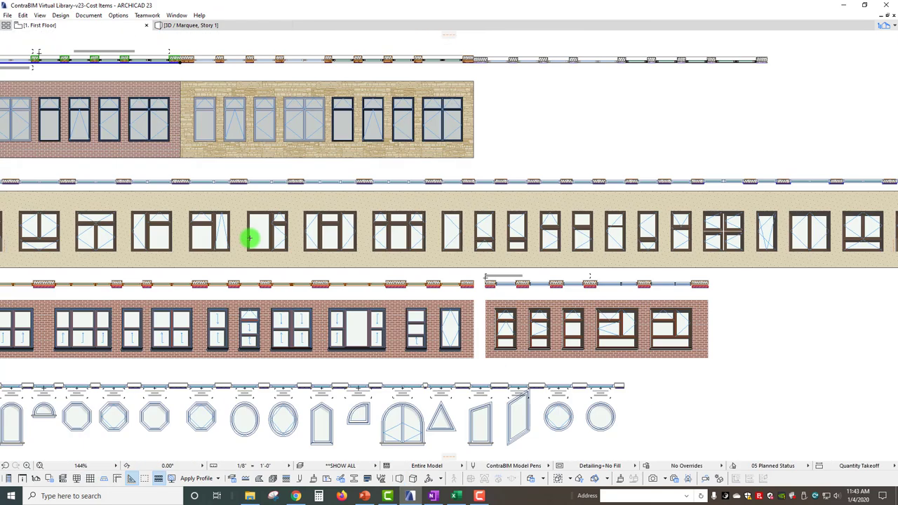
middle_drag(248, 234, 411, 236)
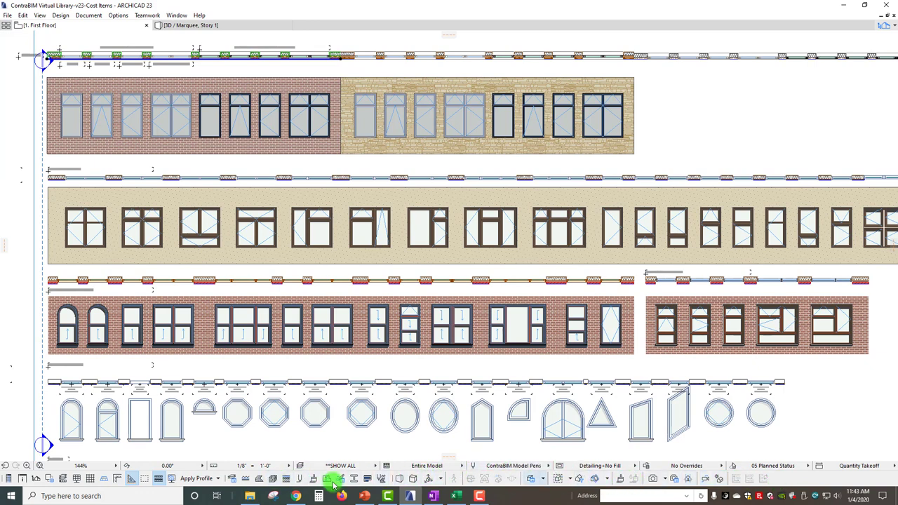
- Show the Toolbox and the Info Box palette in the floor plan workspace
click(9, 480)
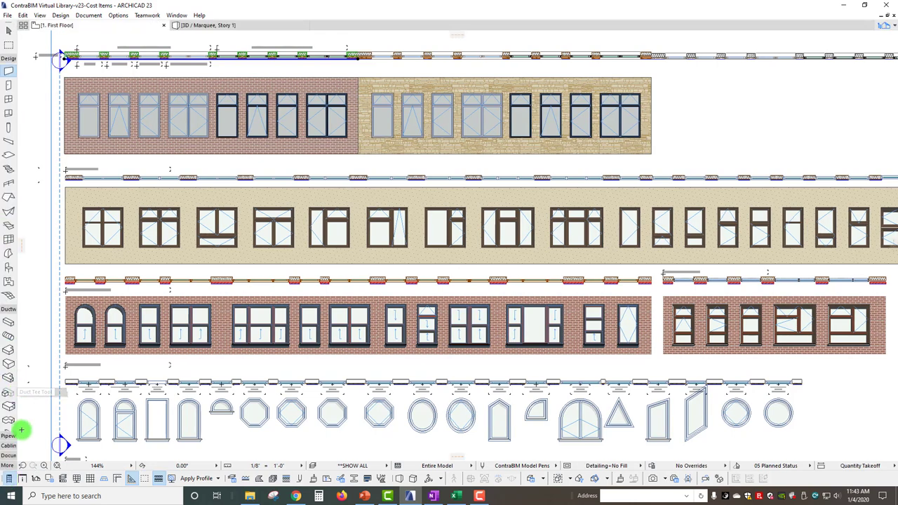
click(23, 479)
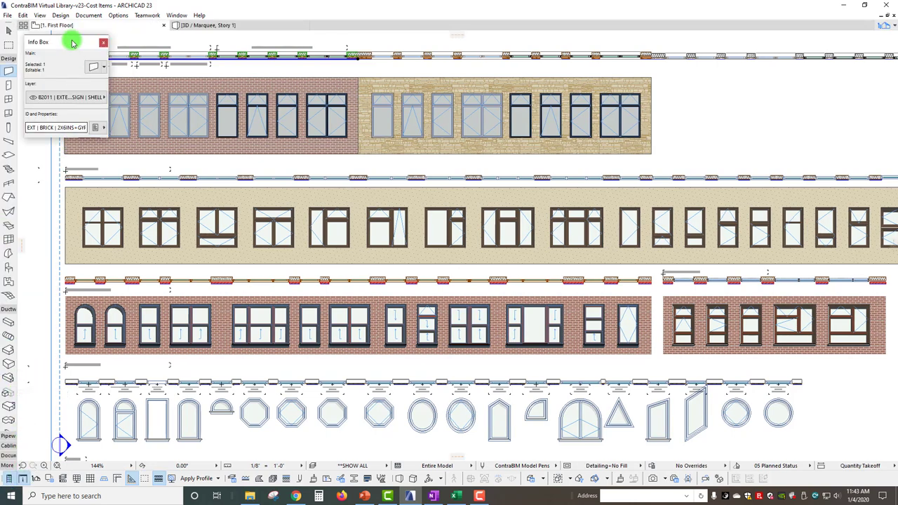
mouse_move(107, 139)
mouse_down()
mouse_move(120, 257)
mouse_move(176, 361)
mouse_move(116, 139)
mouse_move(106, 140)
mouse_up()
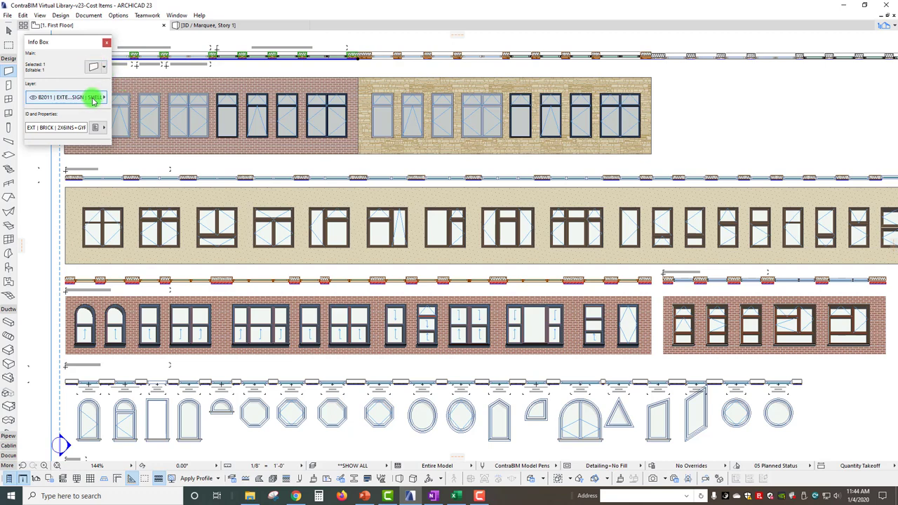
- Review the selected brick wall's layer and its list of ID, identification and cost estimate properties
click(94, 98)
click(99, 130)
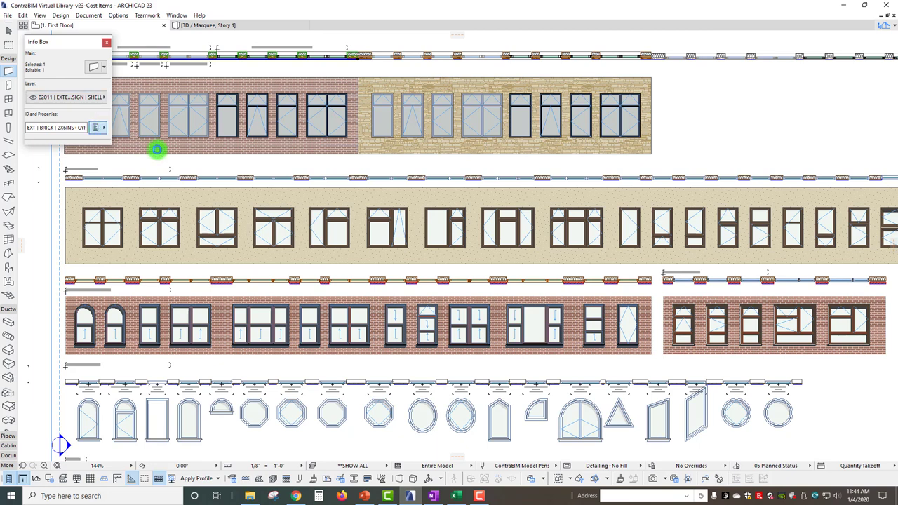
drag(311, 161, 312, 80)
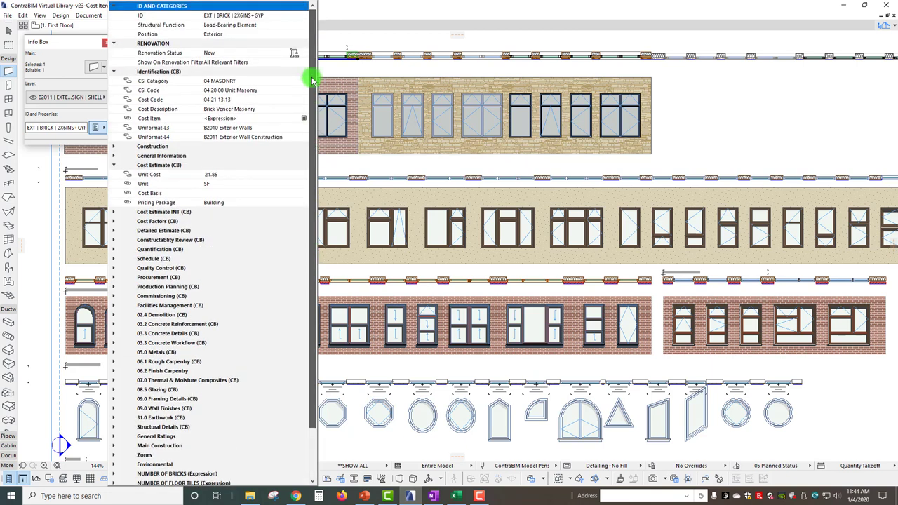
click(72, 42)
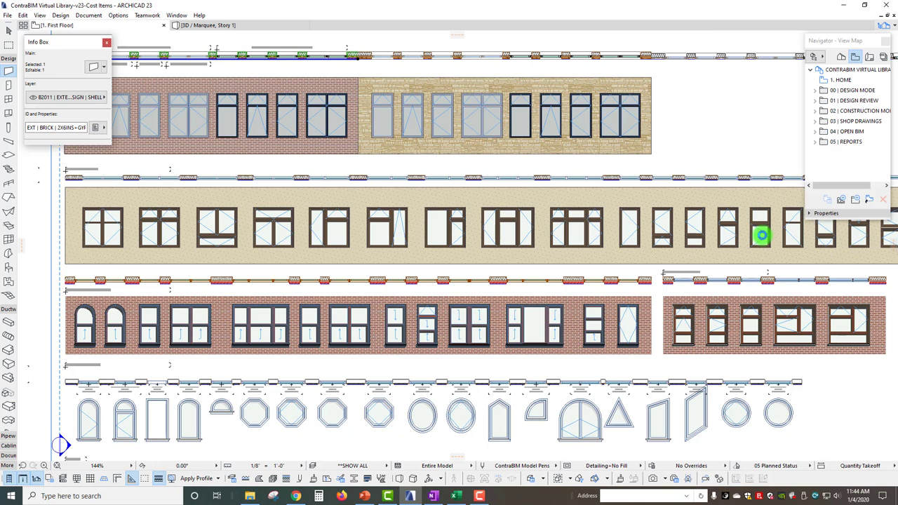
- Return to the 3D view and look at the window sample walls from several angles
click(253, 26)
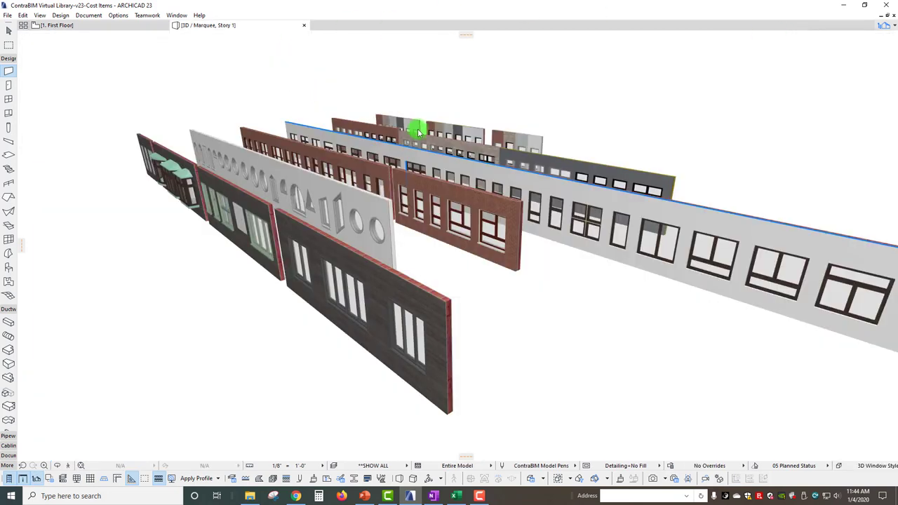
shift+middle_drag(559, 158, 626, 144)
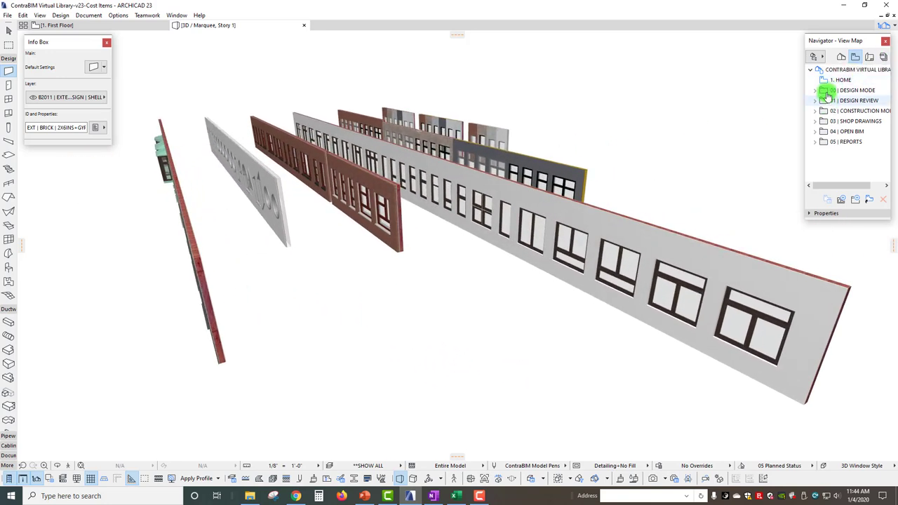
mouse_move(688, 313)
shift+middle_down()
mouse_move(664, 217)
mouse_move(670, 480)
mouse_move(865, 469)
shift+middle_up()
- Try the Basic + Contours - Blk and Technical Drawing - Dark 3D styles on the model and restore 3D Window Style
click(865, 469)
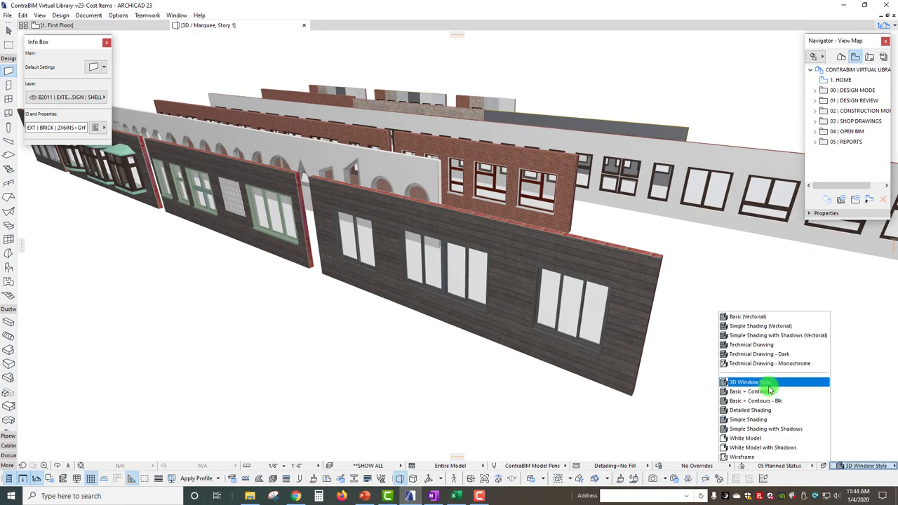
click(734, 392)
mouse_move(571, 312)
shift+middle_down()
mouse_move(417, 195)
mouse_move(568, 265)
mouse_move(872, 500)
shift+middle_up()
click(862, 466)
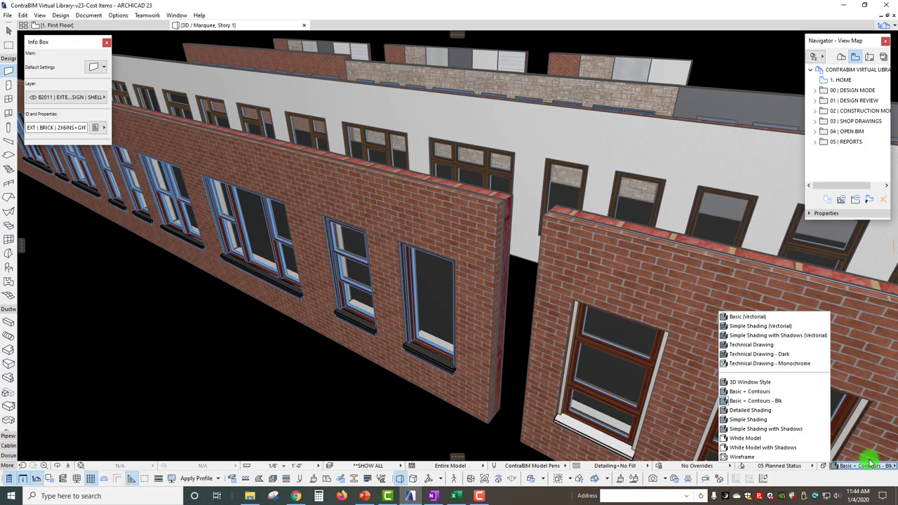
click(775, 356)
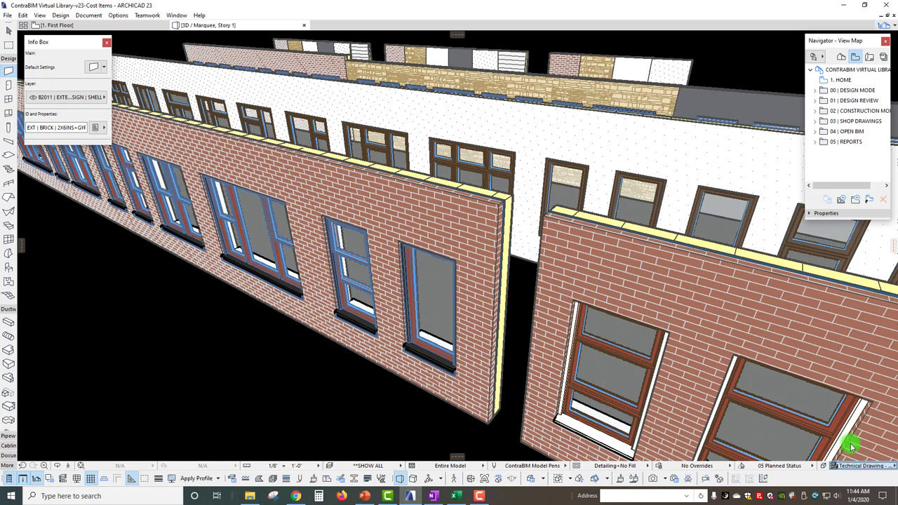
click(852, 466)
click(779, 384)
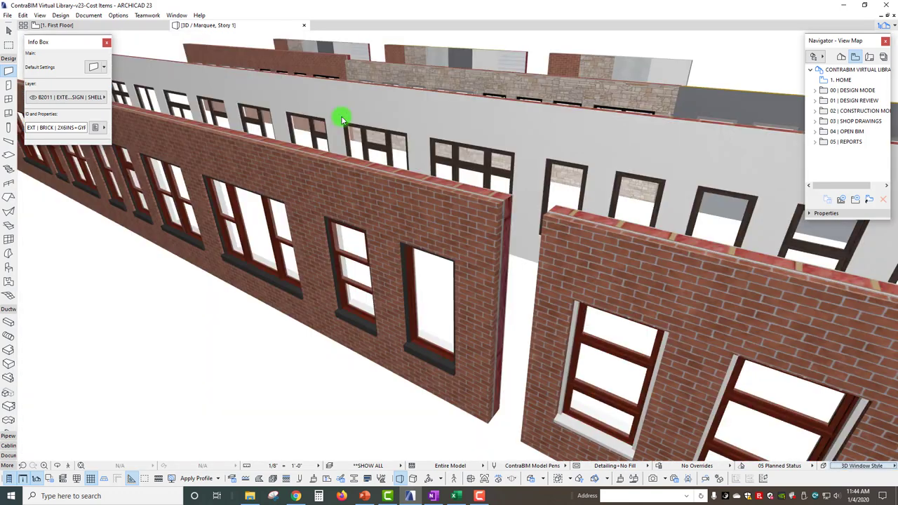
- Show the Trace & Reference and Quick Layers palettes
click(49, 479)
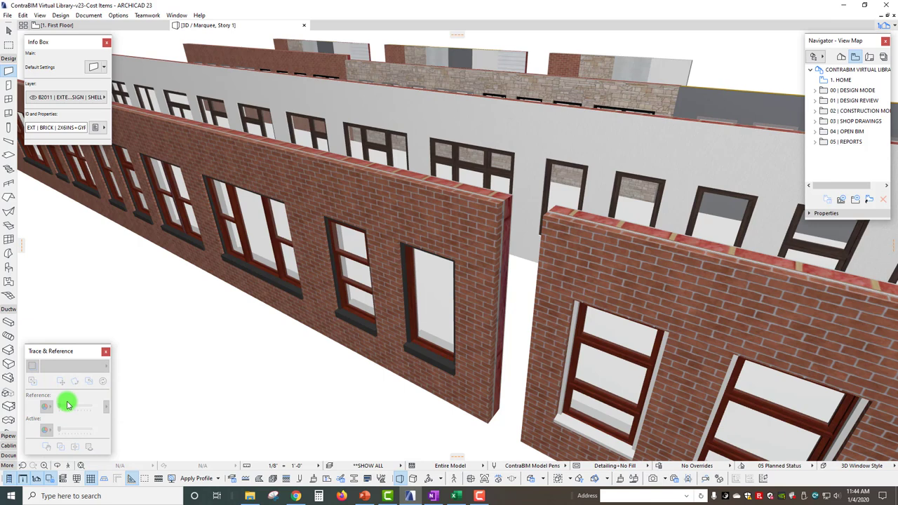
click(64, 479)
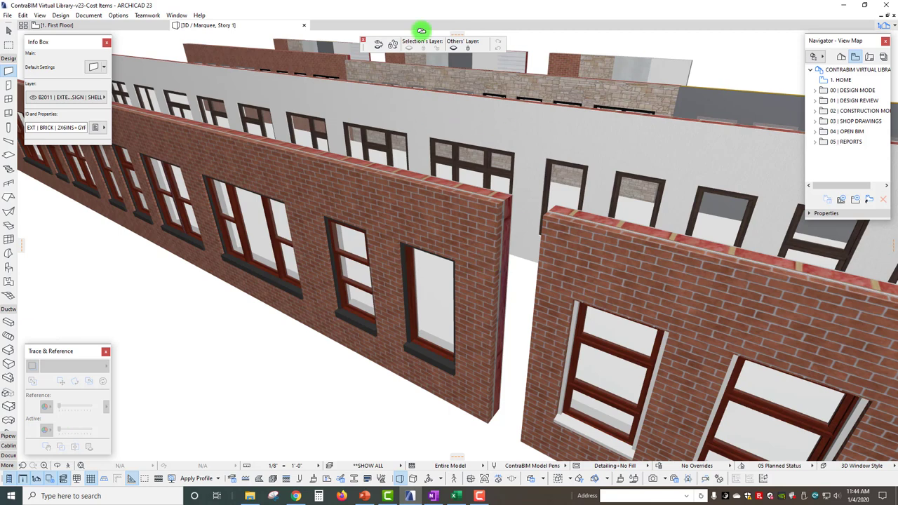
- Hide the Quick Layers, Trace & Reference, Navigator, Info Box and Toolbox palettes to clear the workspace
click(63, 480)
click(48, 480)
click(36, 480)
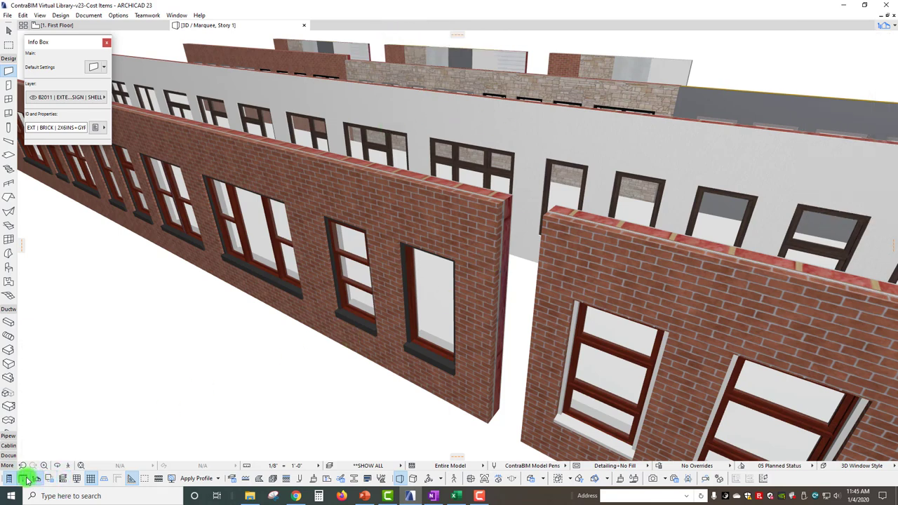
click(24, 480)
click(9, 480)
- View the window sample walls in axonometry, from the front and at an angle, and return to the perspective projection
shift+middle_drag(238, 228, 238, 226)
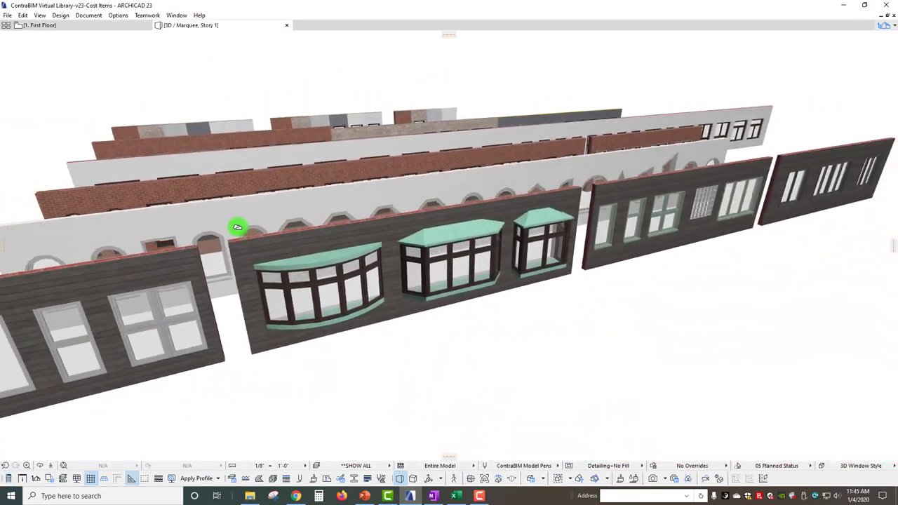
middle_drag(419, 240, 521, 223)
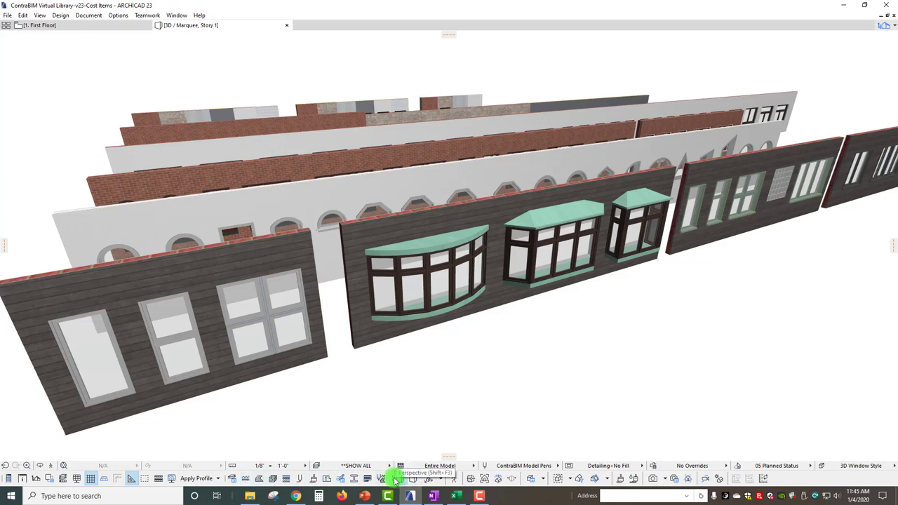
drag(393, 479, 427, 482)
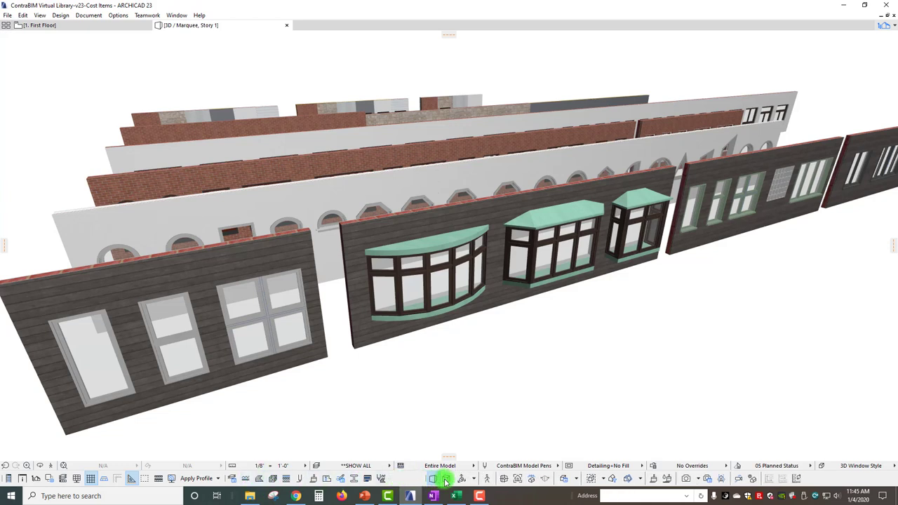
click(447, 480)
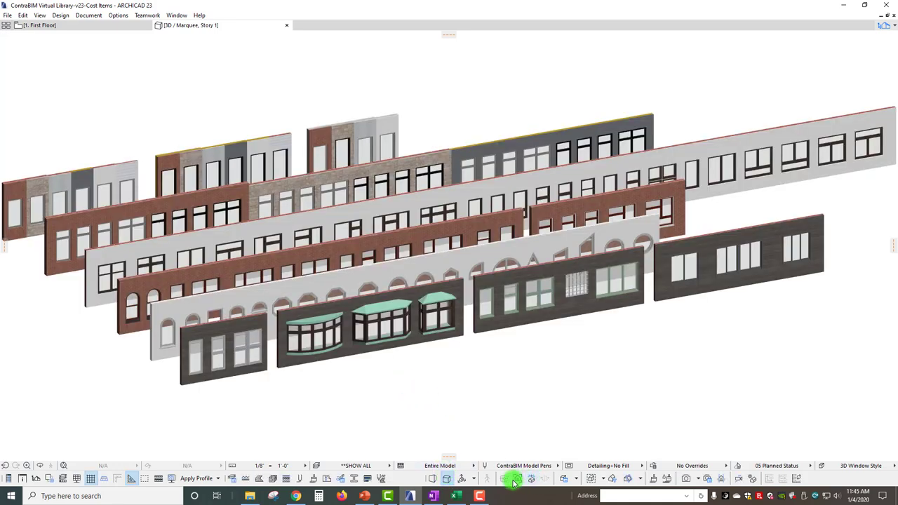
click(516, 481)
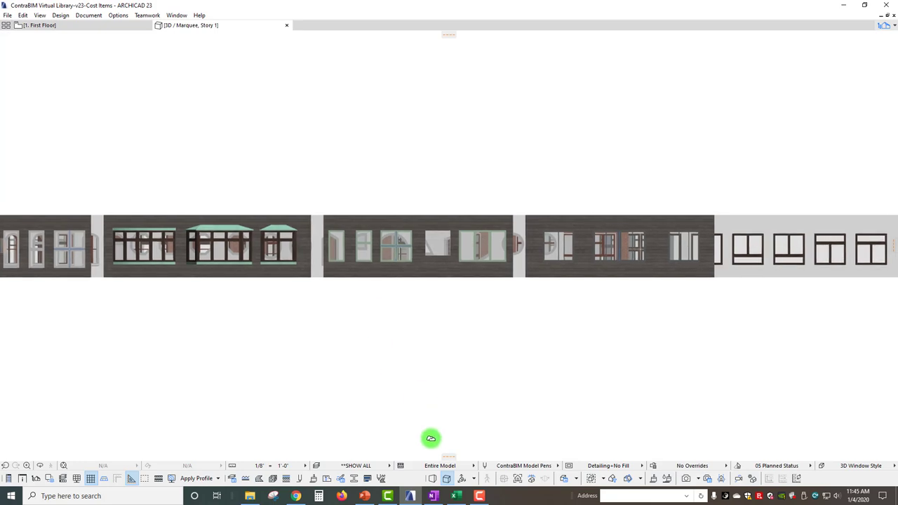
click(591, 474)
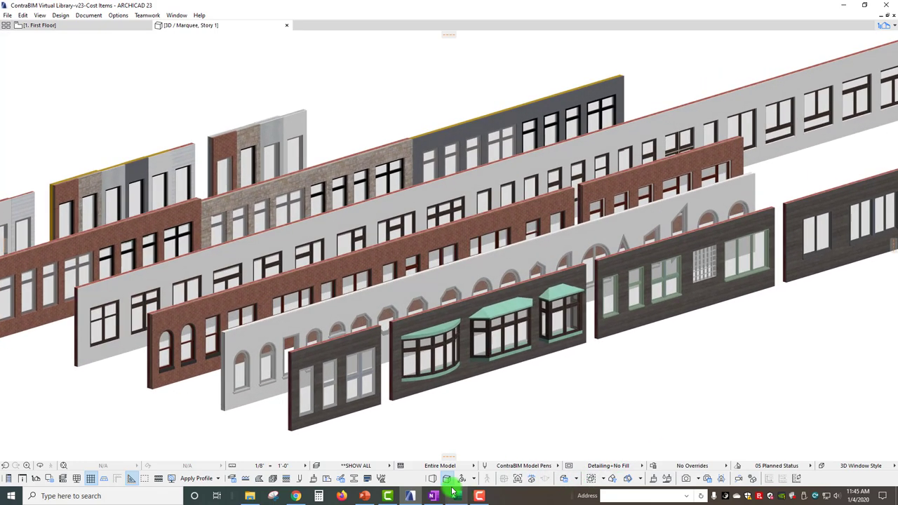
click(431, 479)
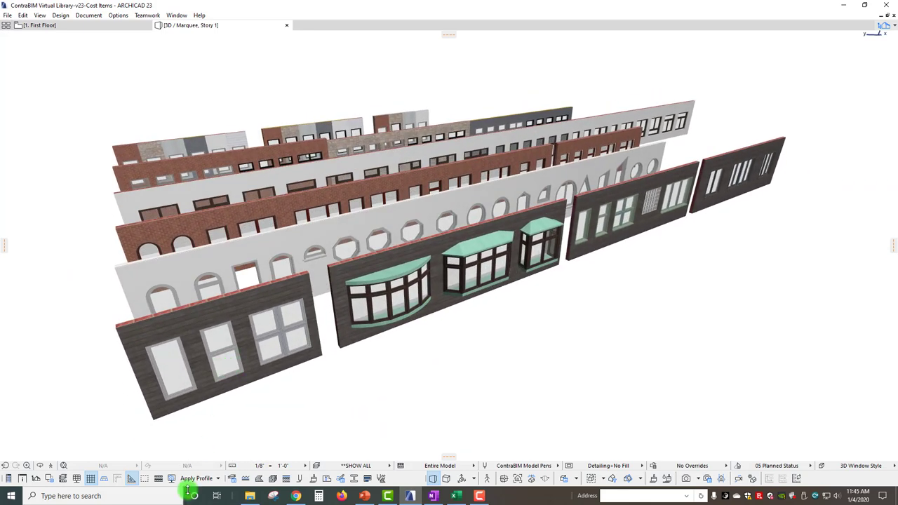
- Apply the ContraBIM Profile 23 work environment profile
click(202, 479)
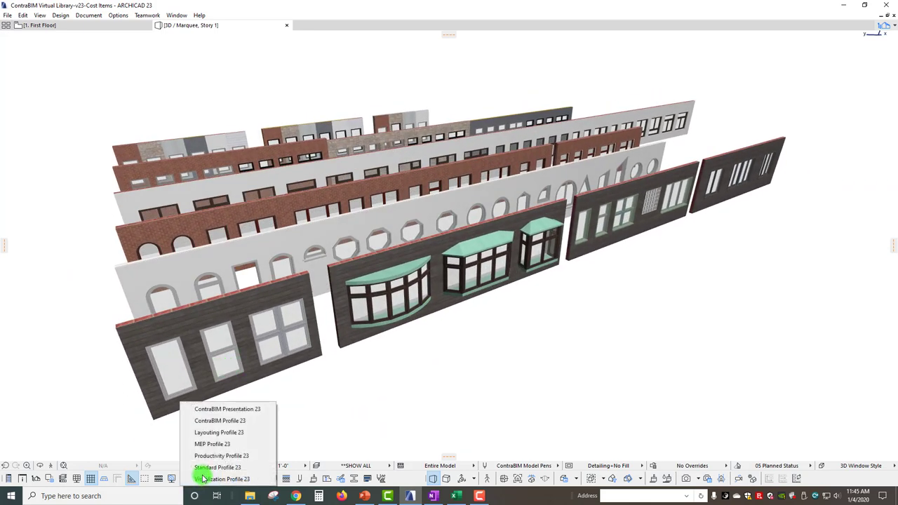
click(193, 420)
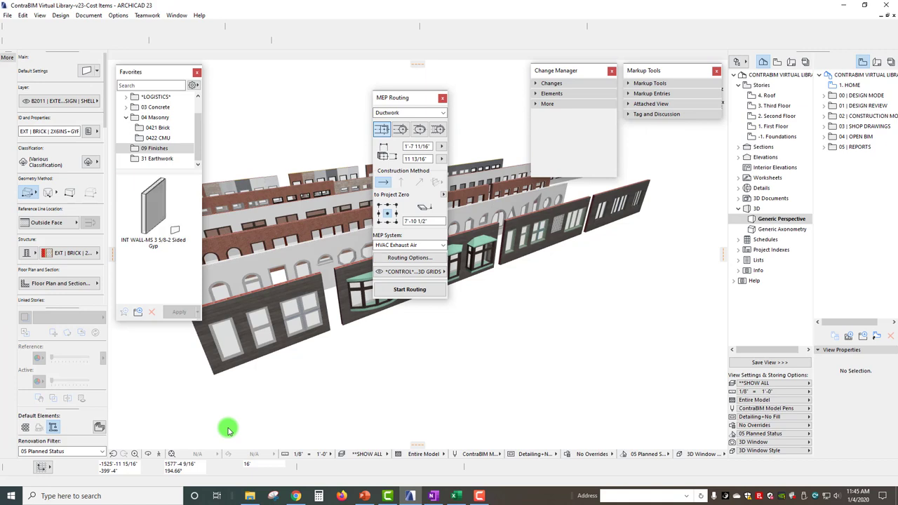
click(752, 220)
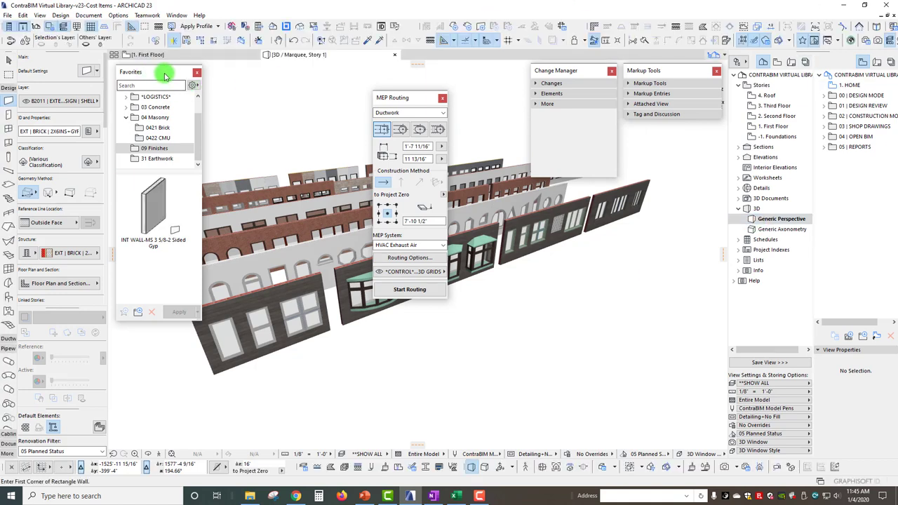
- Place the MEP Routing palette beside Change Manager and close the Favorites palette
drag(413, 99, 490, 72)
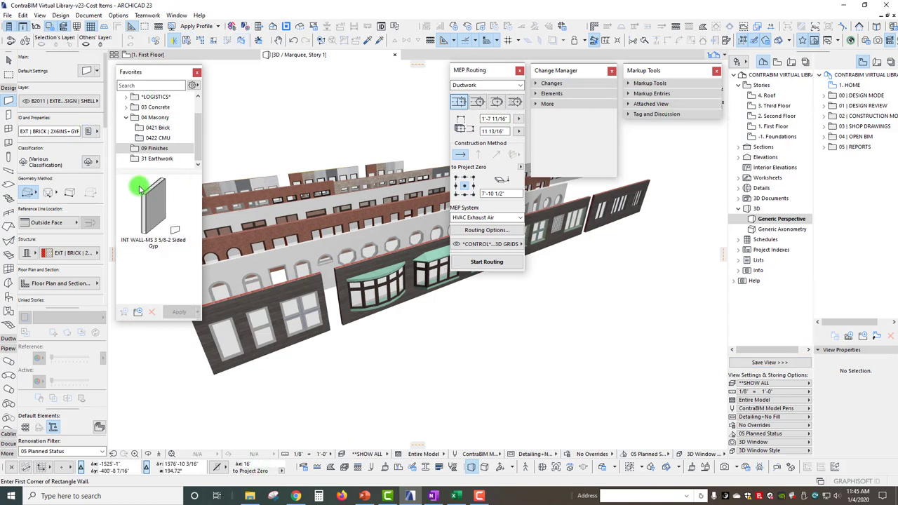
click(200, 73)
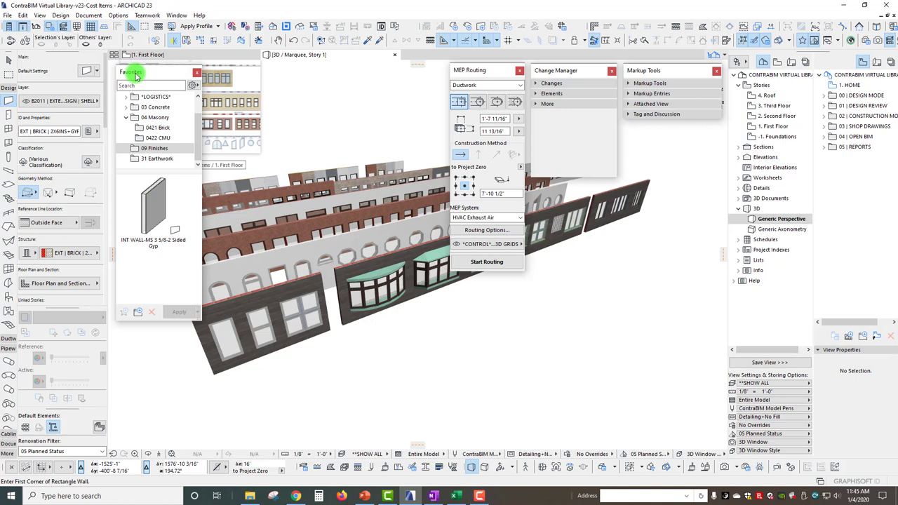
click(197, 75)
click(198, 73)
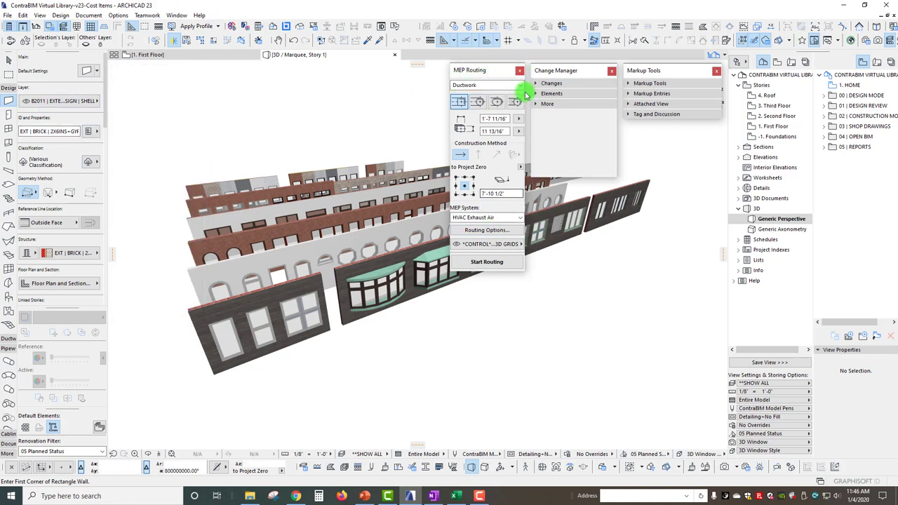
- Close the floating MEP Routing, Change Manager and Markup Tools palettes
click(521, 71)
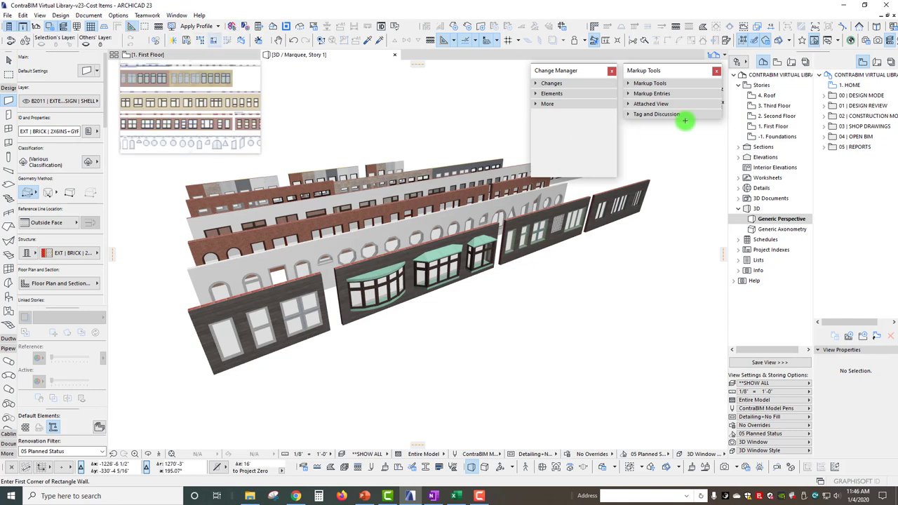
click(613, 72)
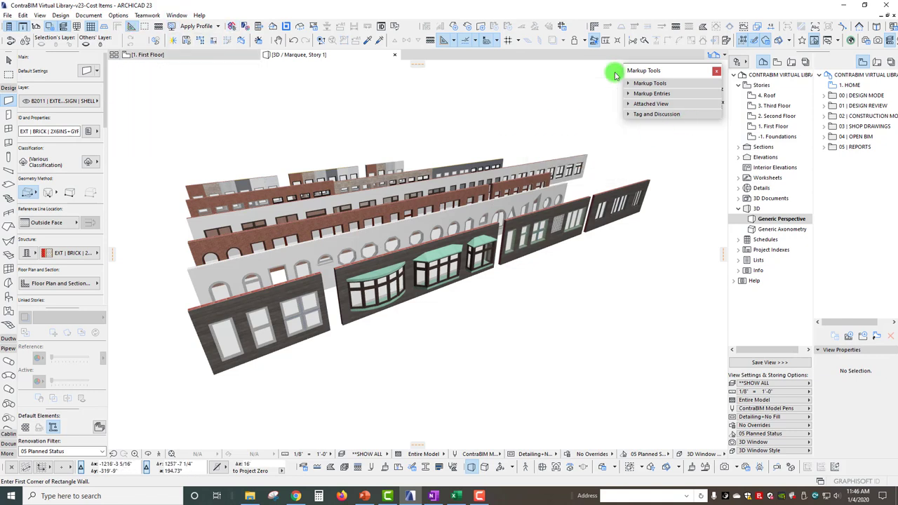
click(717, 73)
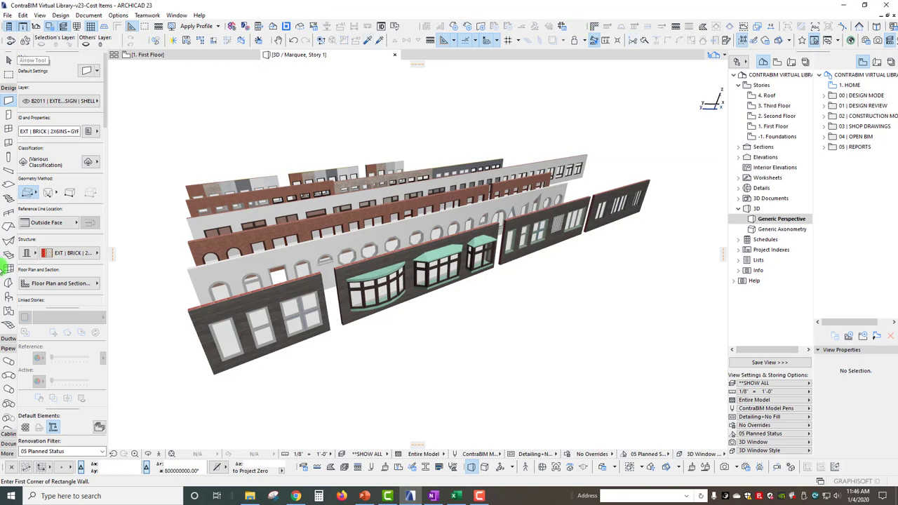
- Shift the docked toolbars slightly along their rows above the 3D view
middle_drag(358, 207, 209, 237)
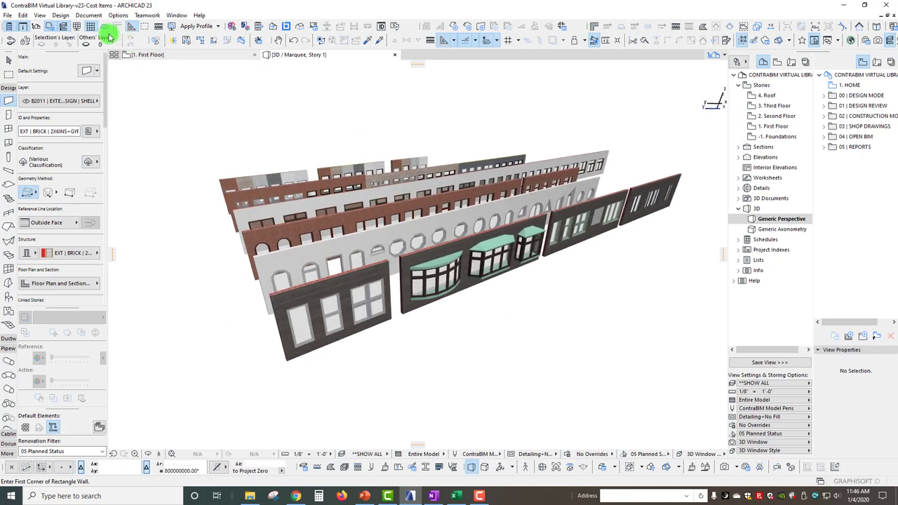
drag(2, 24, 5, 26)
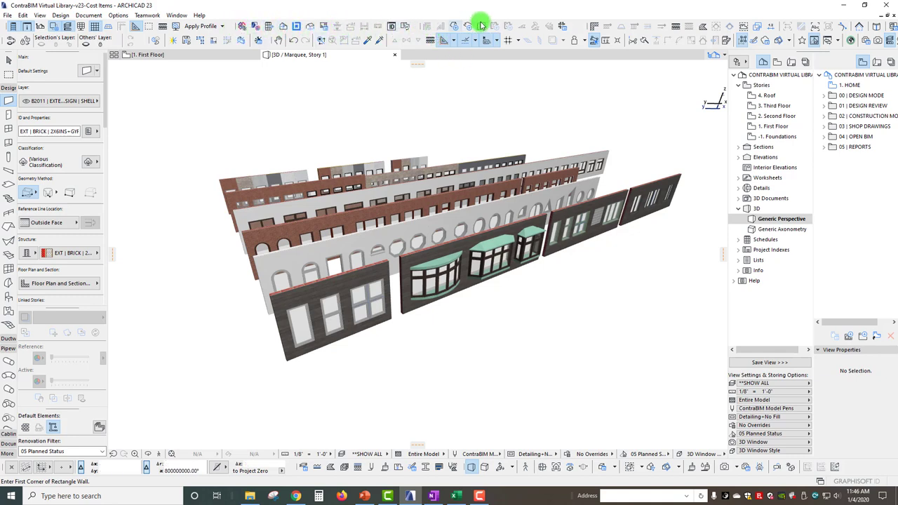
mouse_move(587, 24)
mouse_down()
mouse_move(554, 24)
mouse_move(596, 28)
mouse_up()
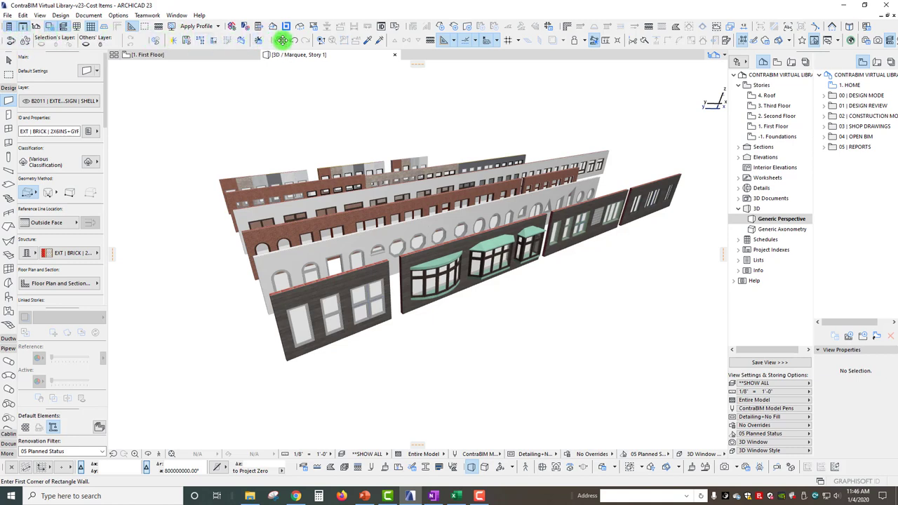
drag(282, 40, 259, 36)
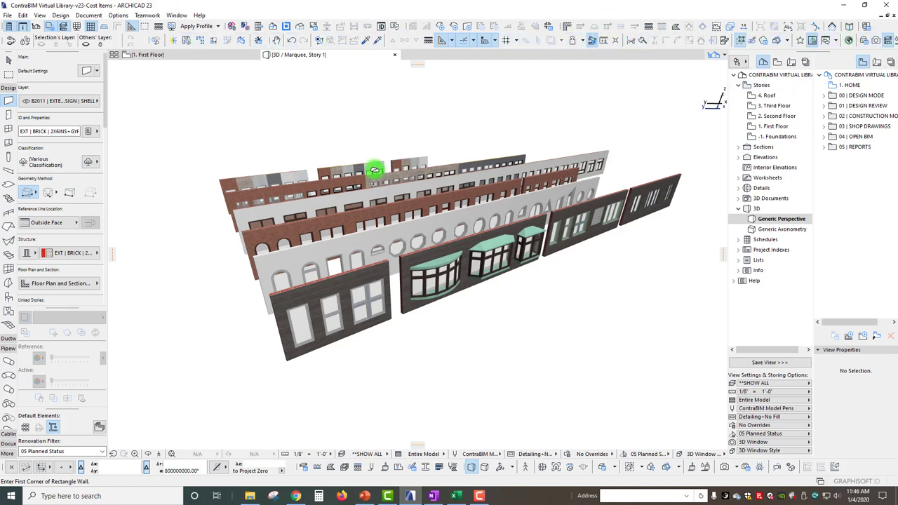
middle_drag(433, 194, 428, 201)
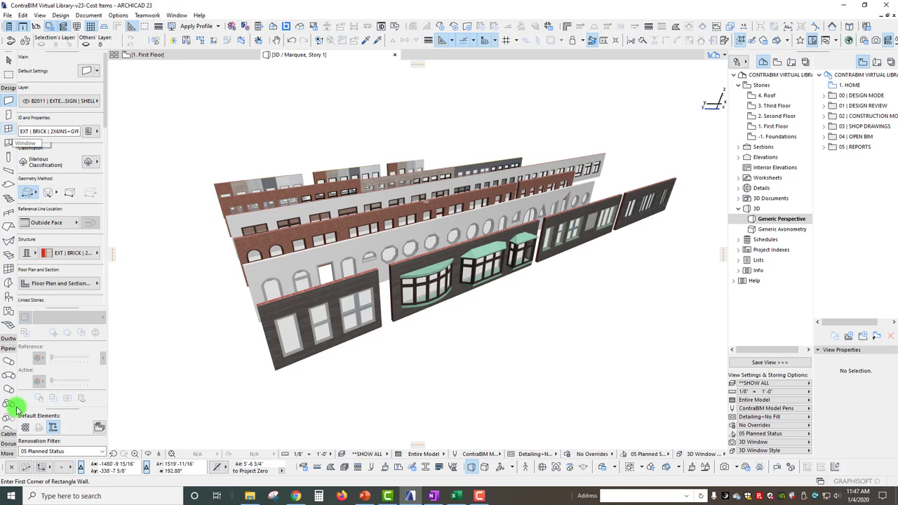
- Review the Wall tool's default settings in the Info Box, including its identification and cost estimate properties
drag(104, 110, 105, 61)
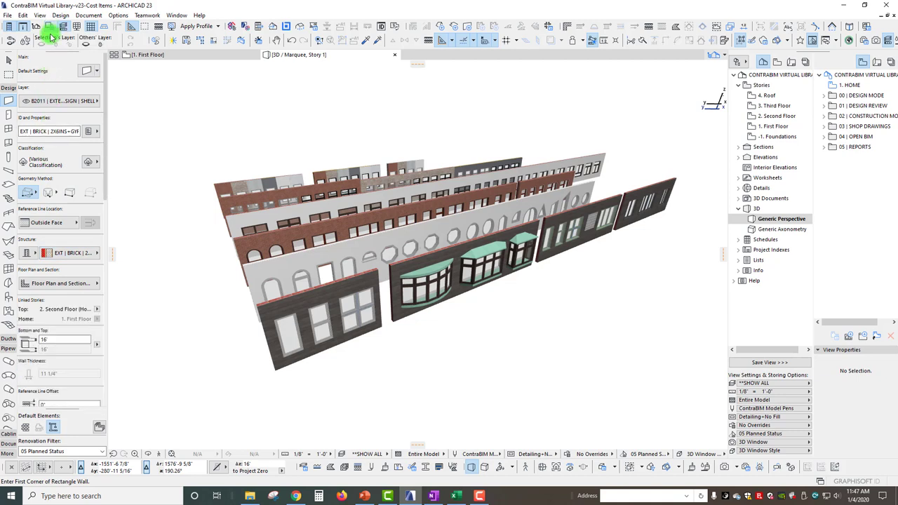
drag(105, 151, 105, 63)
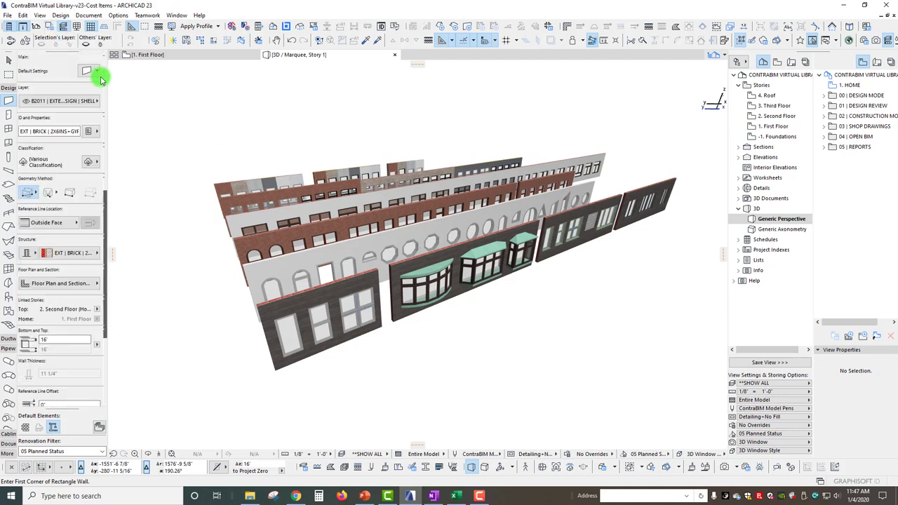
click(49, 27)
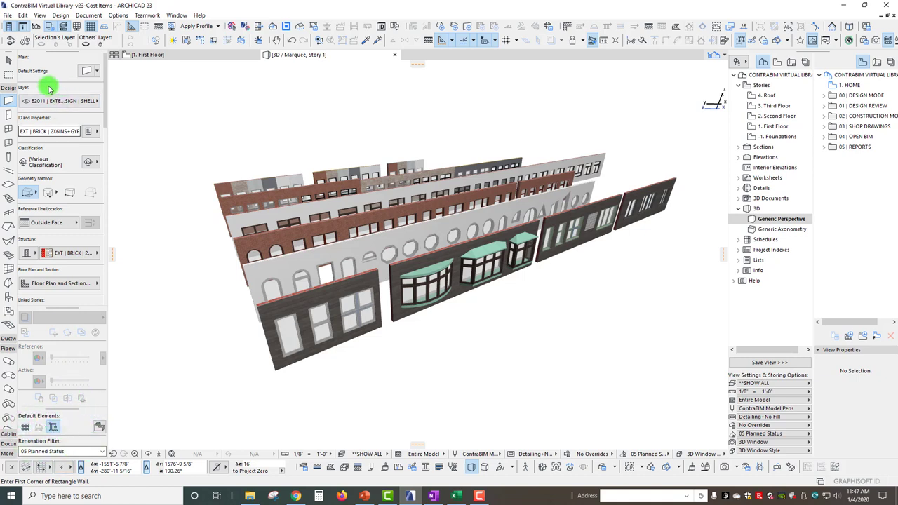
scroll(73, 231, down, 10)
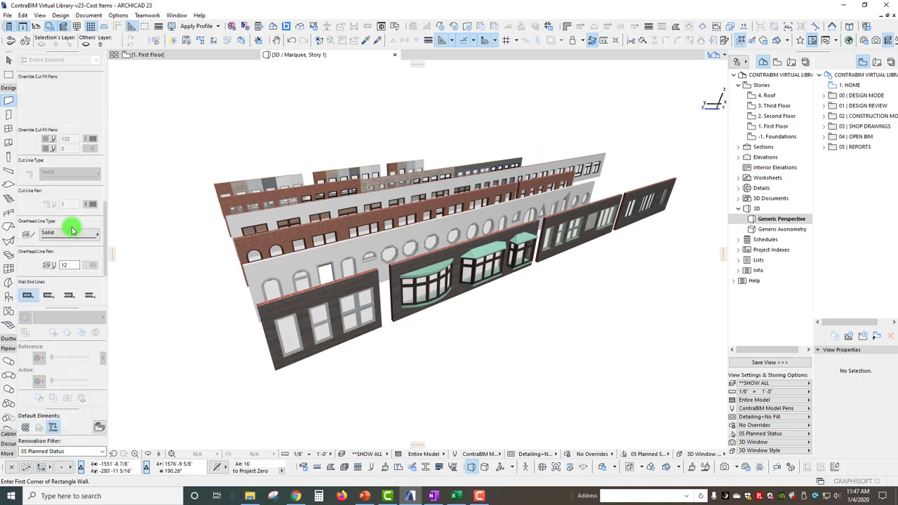
scroll(71, 227, up, 10)
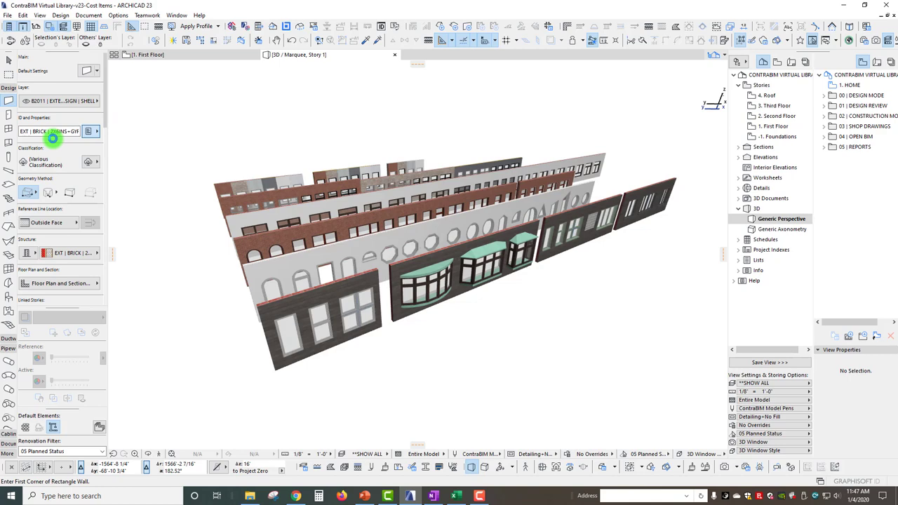
click(88, 131)
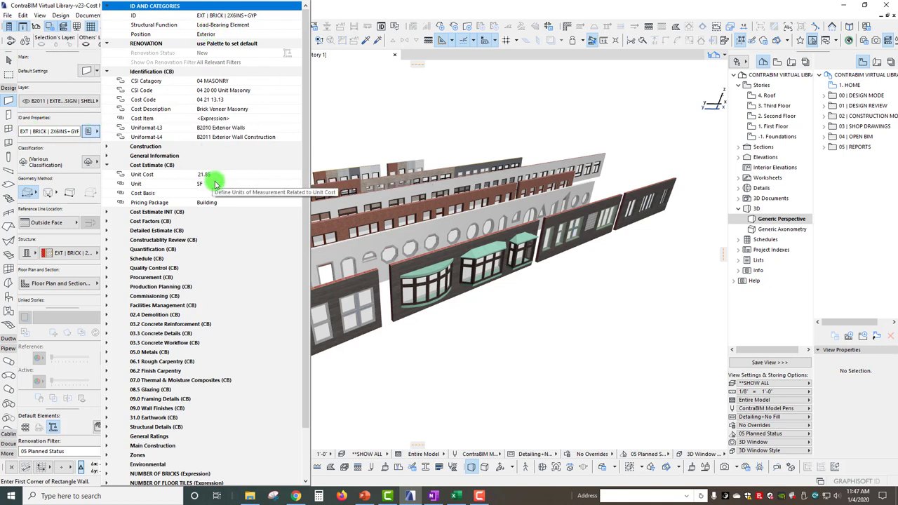
click(362, 106)
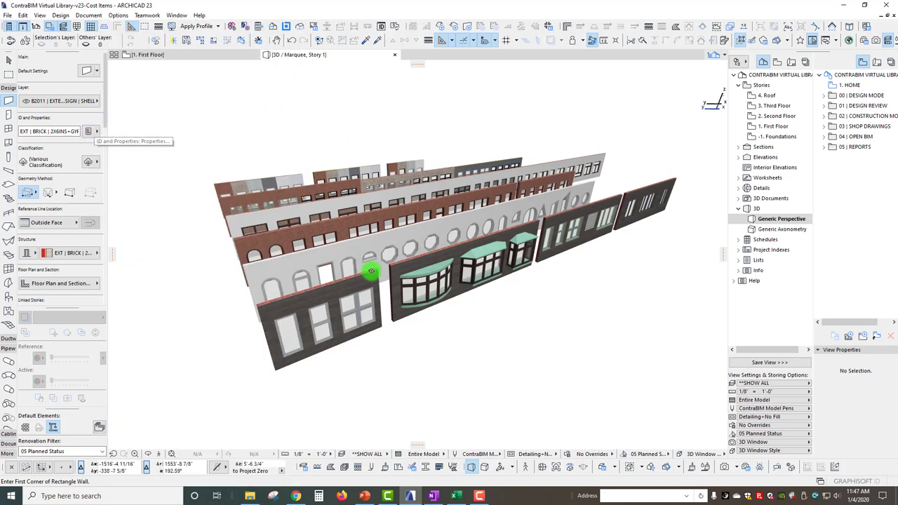
- Select the four-pane window in the front dark-clad wall, review its ID and properties, and clear the selection
shift+middle_drag(371, 271, 363, 313)
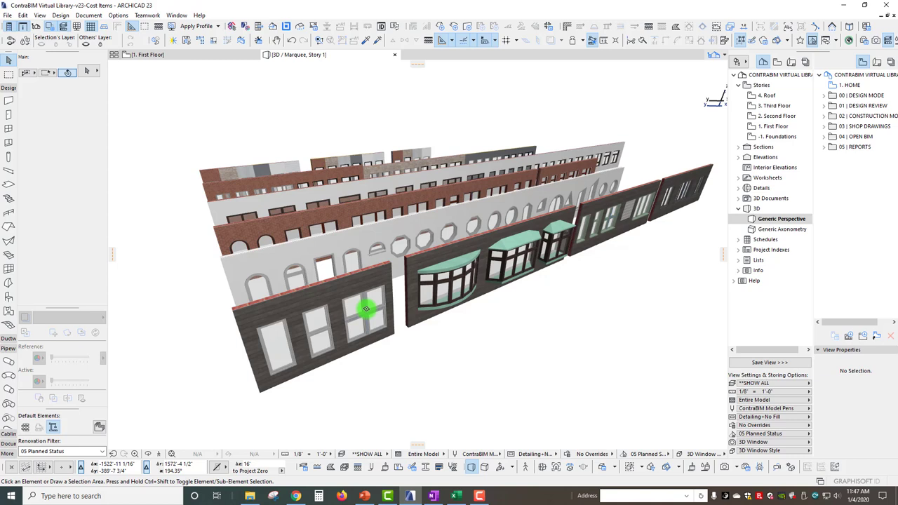
click(349, 338)
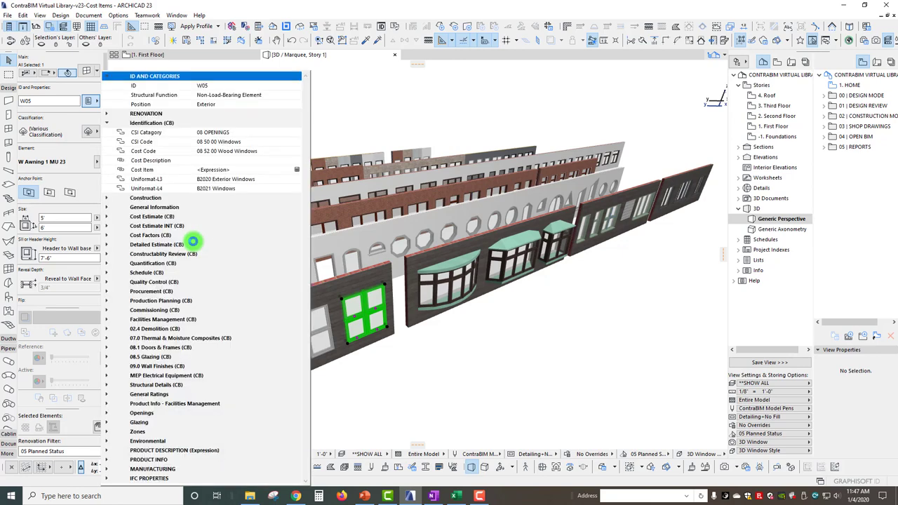
click(498, 351)
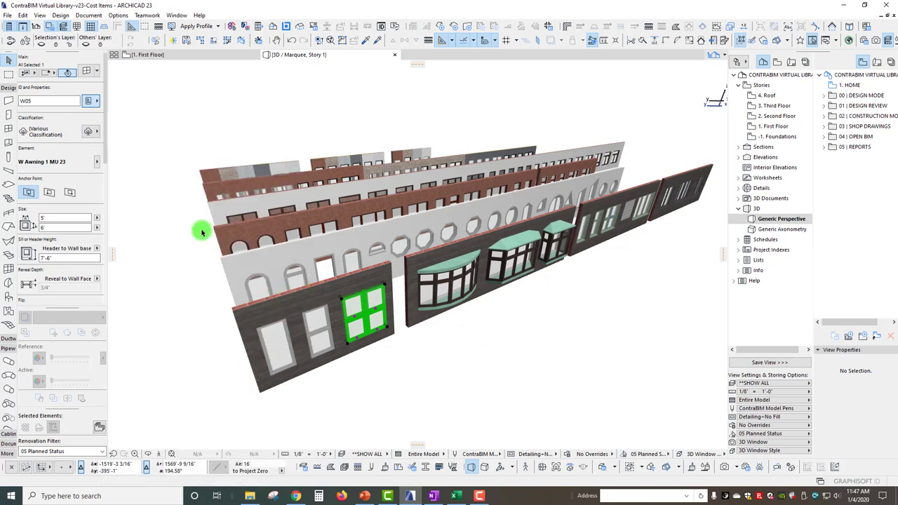
shift+middle_drag(173, 196, 24, 495)
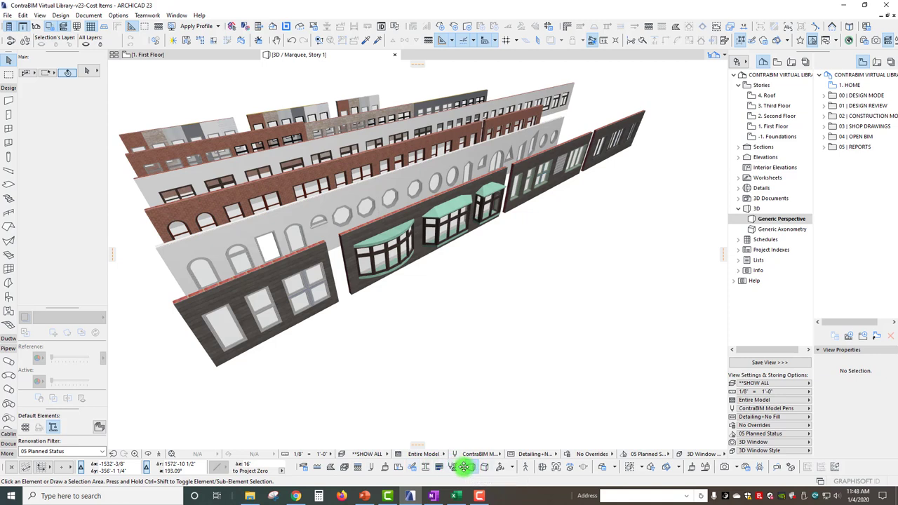
- Shift the docked 3D toolbar slightly and examine the brick, white and dark-clad window walls up close and from several angles
drag(464, 468, 479, 468)
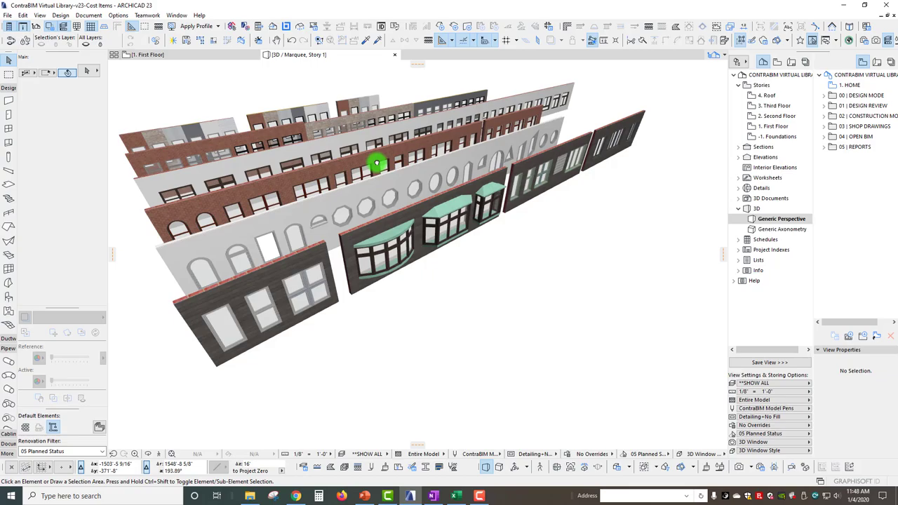
scroll(370, 194, up, 4)
drag(370, 196, 370, 198)
scroll(367, 197, up, 10)
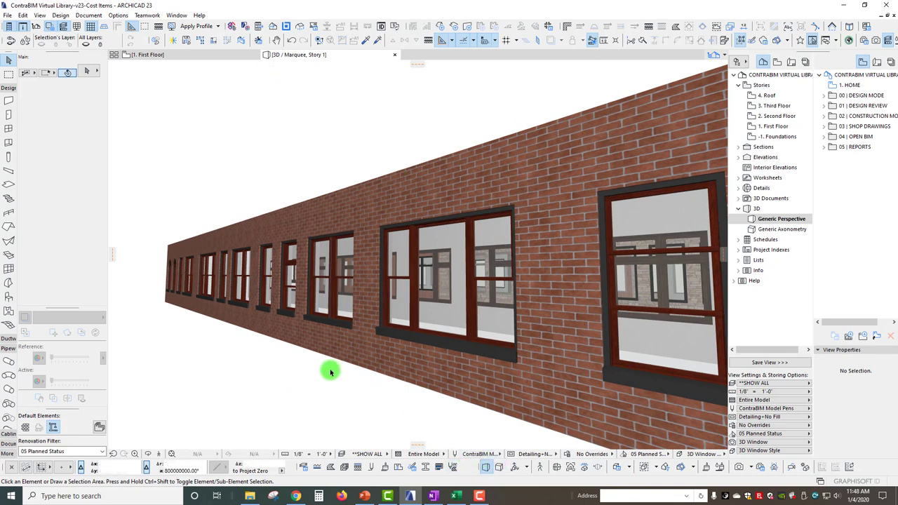
scroll(330, 372, up, 3)
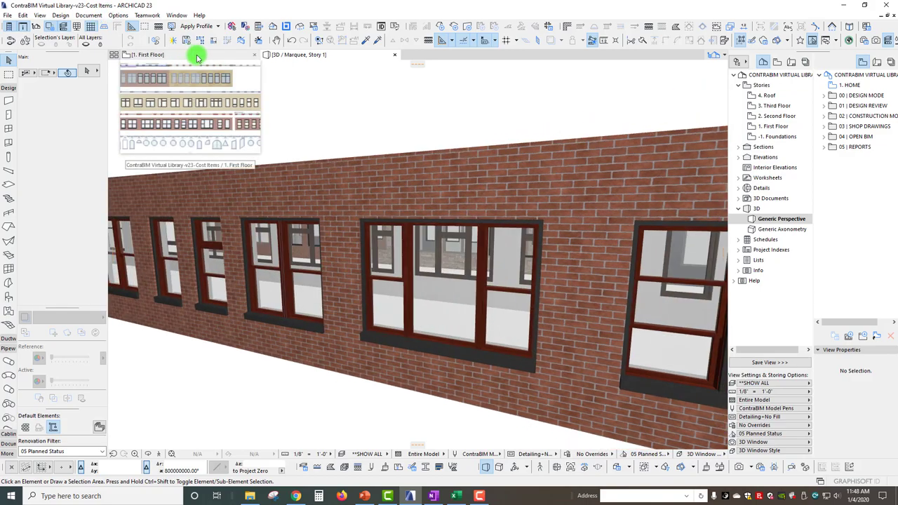
scroll(804, 335, down, 5)
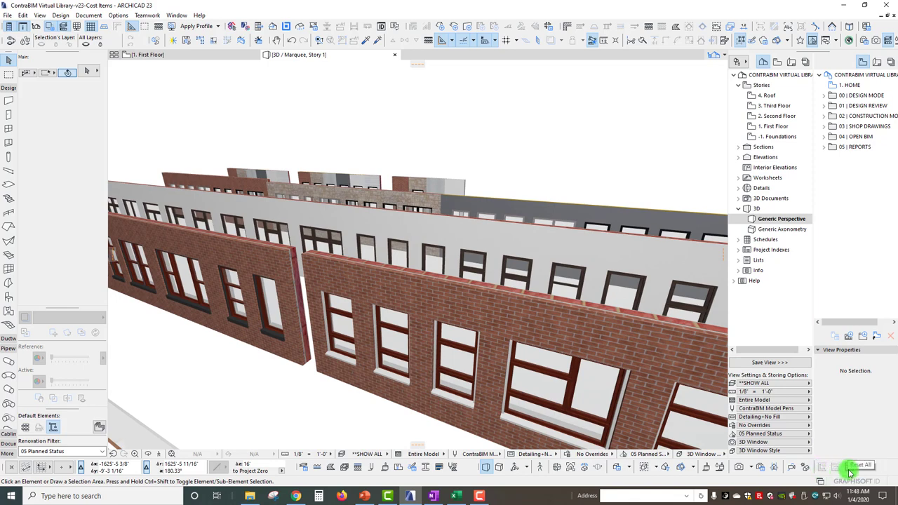
scroll(594, 411, down, 2)
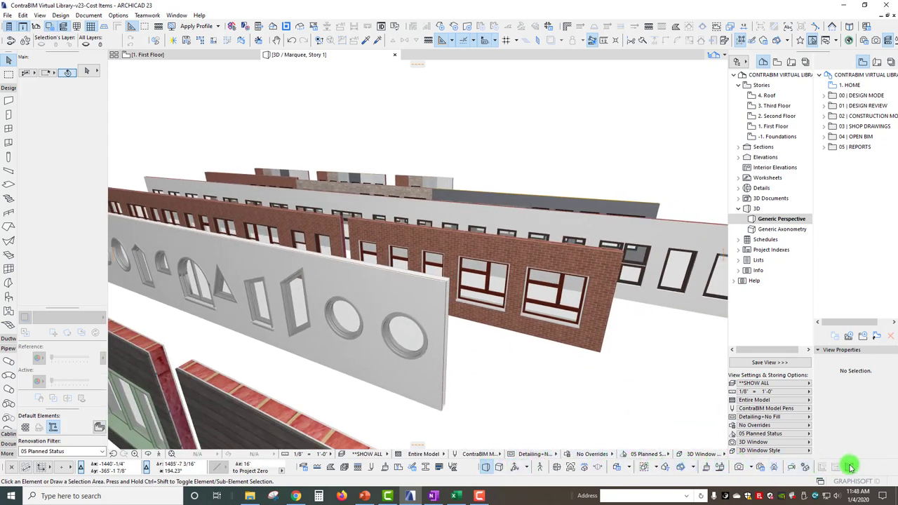
scroll(361, 229, down, 2)
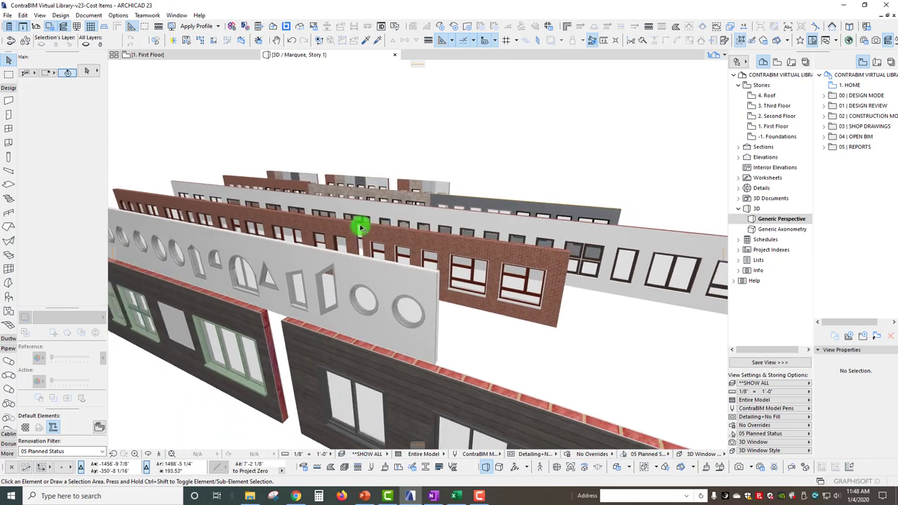
scroll(361, 228, down, 4)
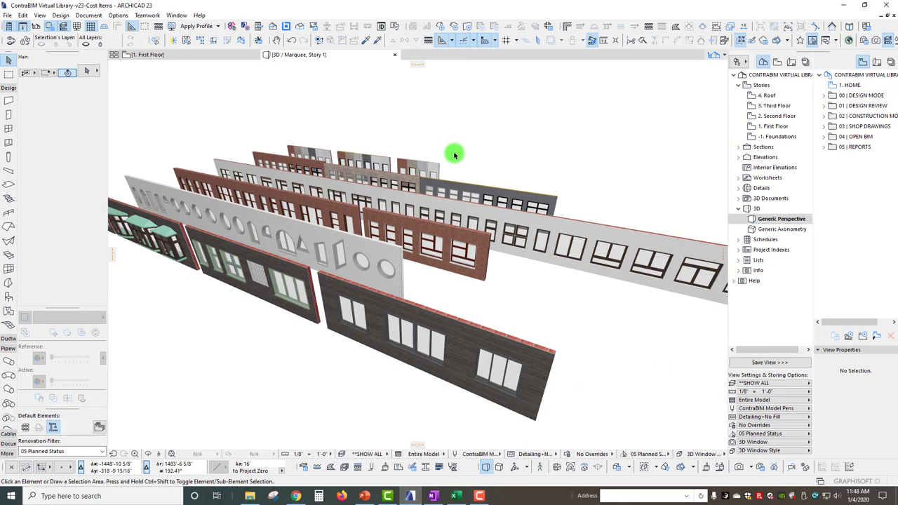
shift+middle_drag(416, 169, 435, 174)
scroll(436, 174, down, 4)
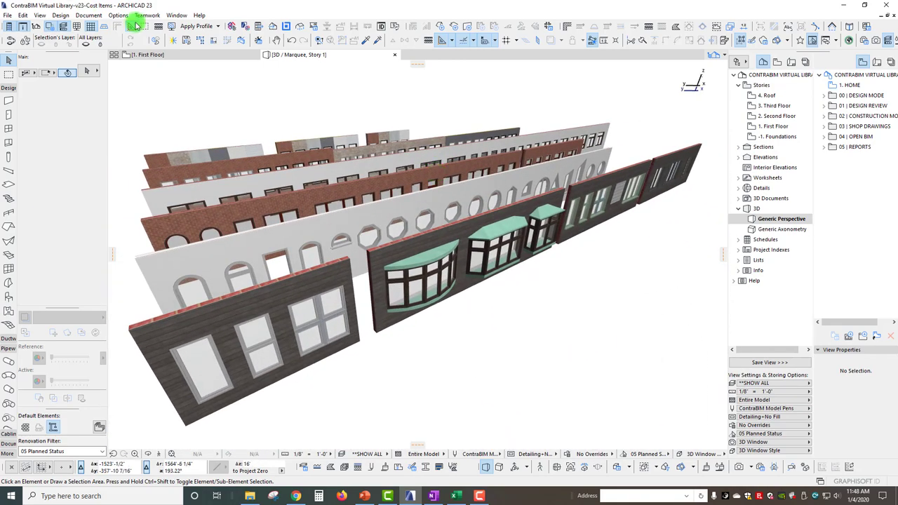
- Apply the ContraBIM Presentation 23 profile and hide the Toolbox, Info Box, Navigator, Quick Layers and Trace & Reference palettes
click(206, 26)
click(203, 35)
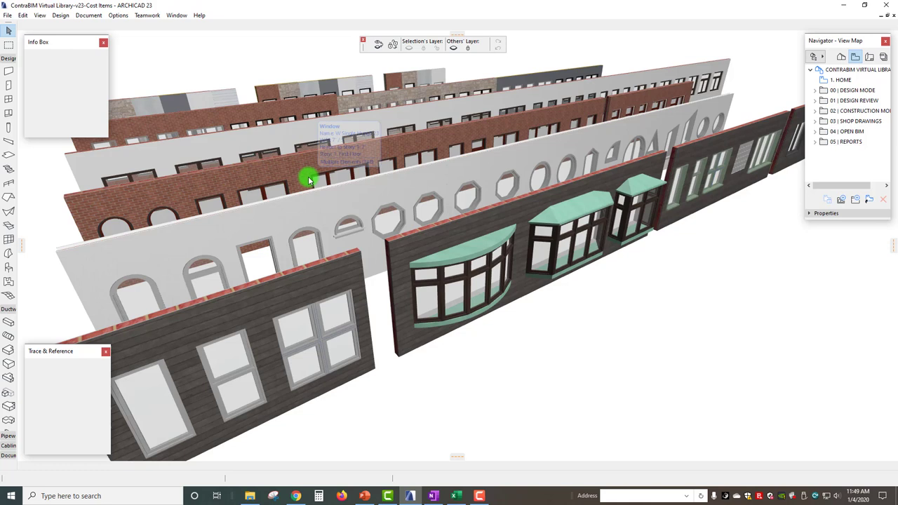
click(9, 479)
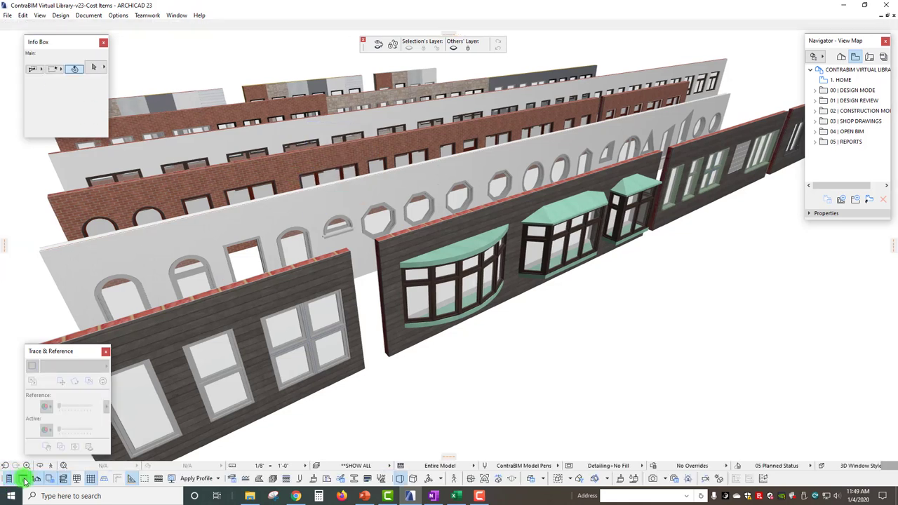
click(23, 480)
click(37, 479)
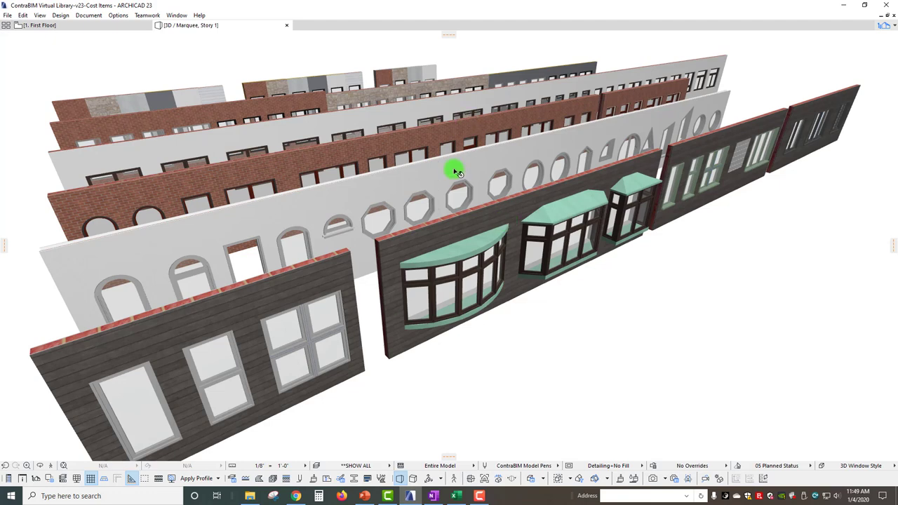
shift+middle_drag(455, 171, 376, 112)
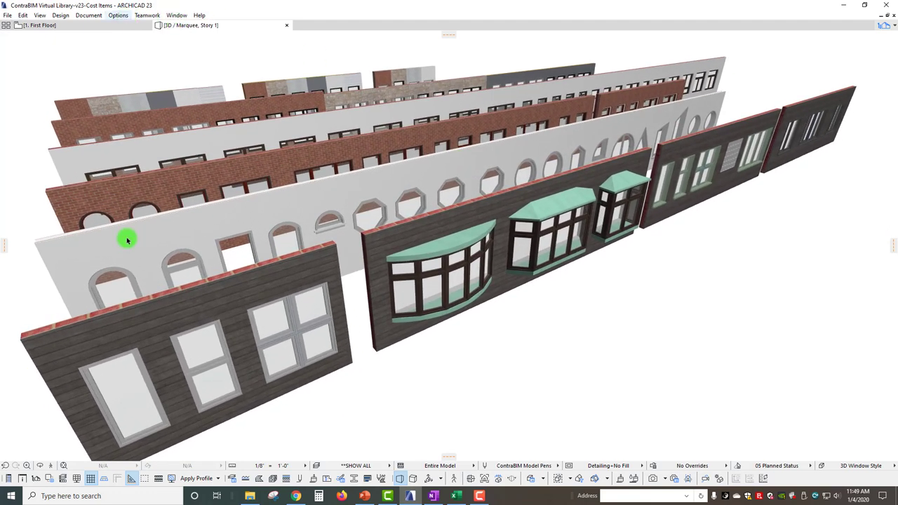
- Open the Work Environment settings and review the stored workspace schemes, selecting ContraBIM-Presentation 23
click(172, 479)
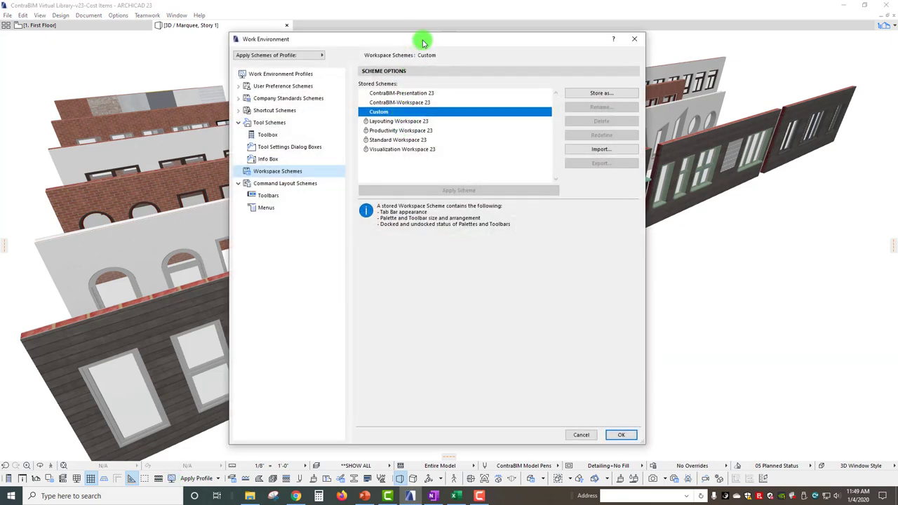
drag(421, 40, 435, 43)
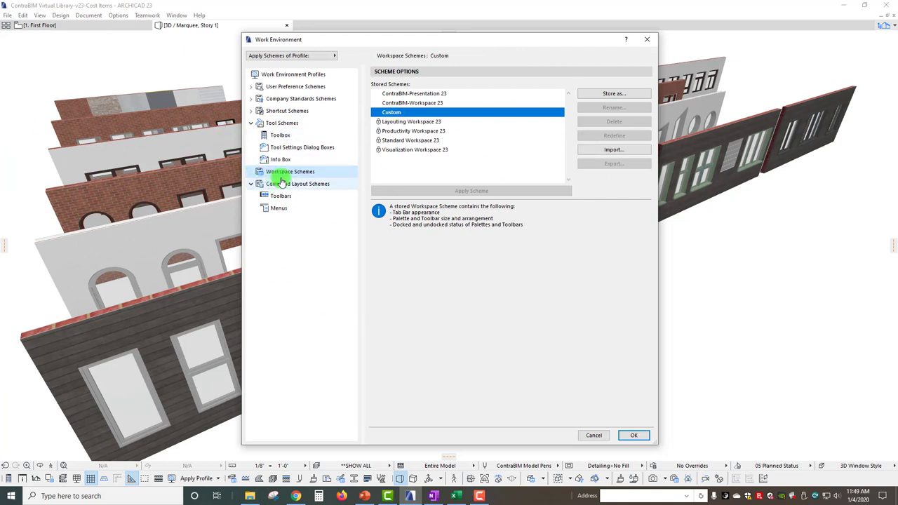
click(390, 93)
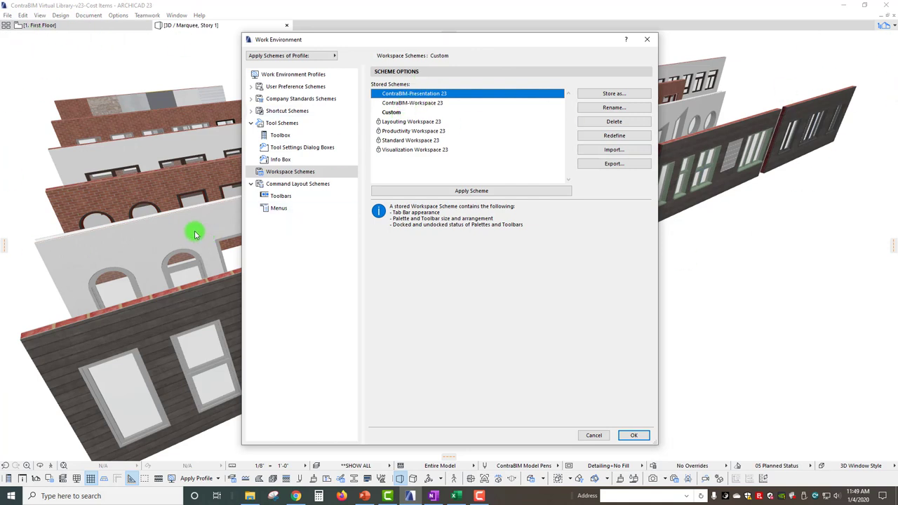
click(251, 123)
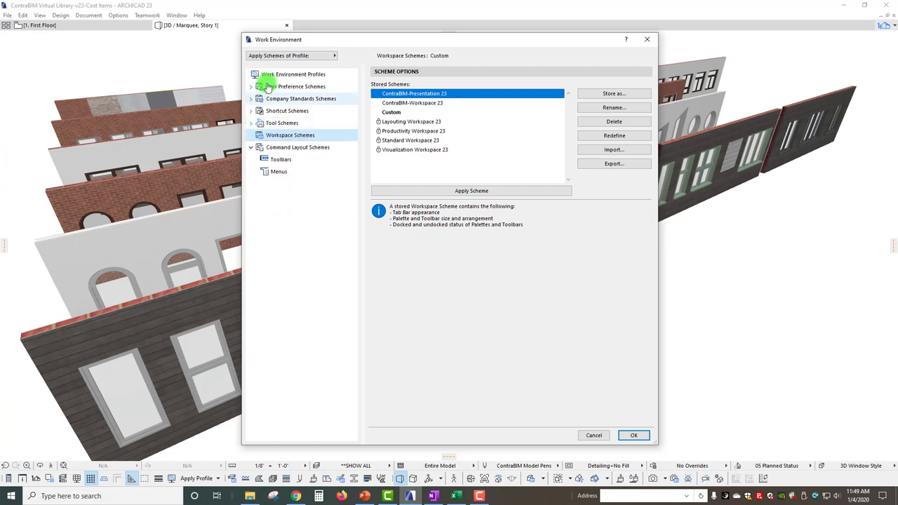
- Compare the schemes stored in the ContraBIM Presentation 23 and ContraBIM Profile 23 work environment profiles
click(261, 73)
click(412, 94)
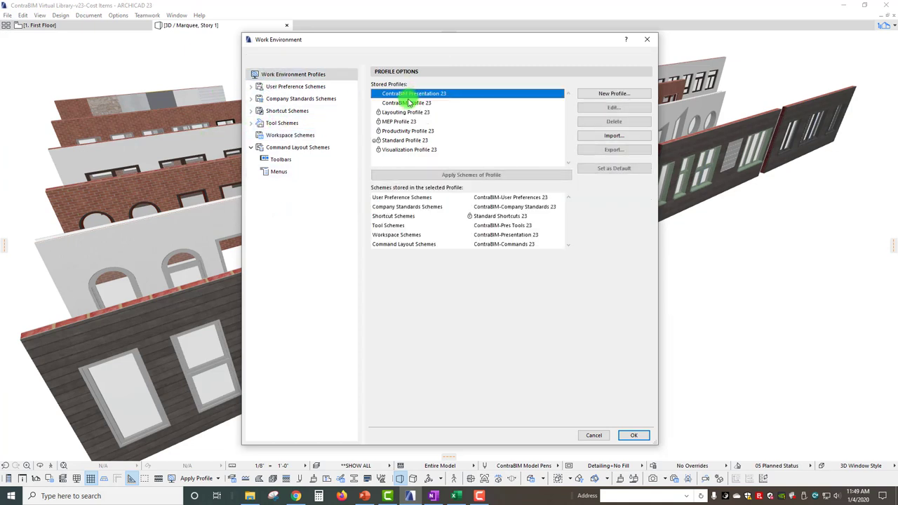
click(407, 103)
click(412, 94)
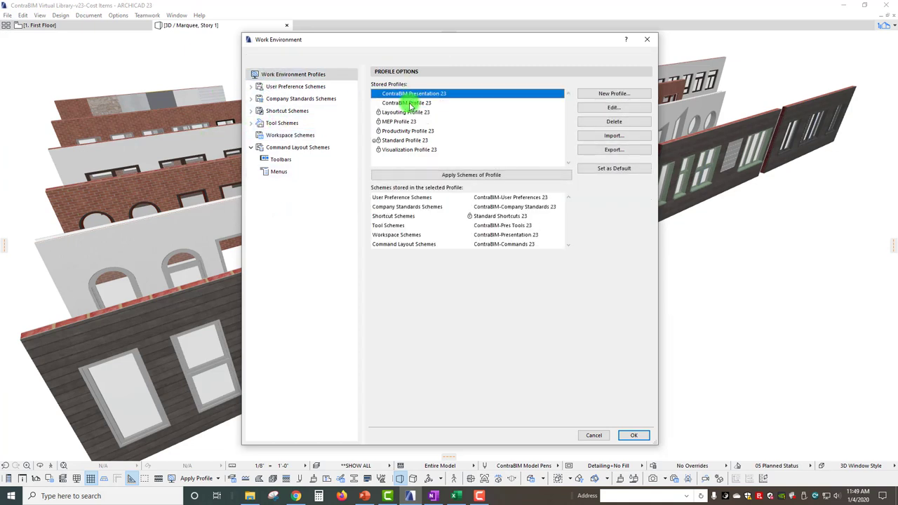
click(411, 104)
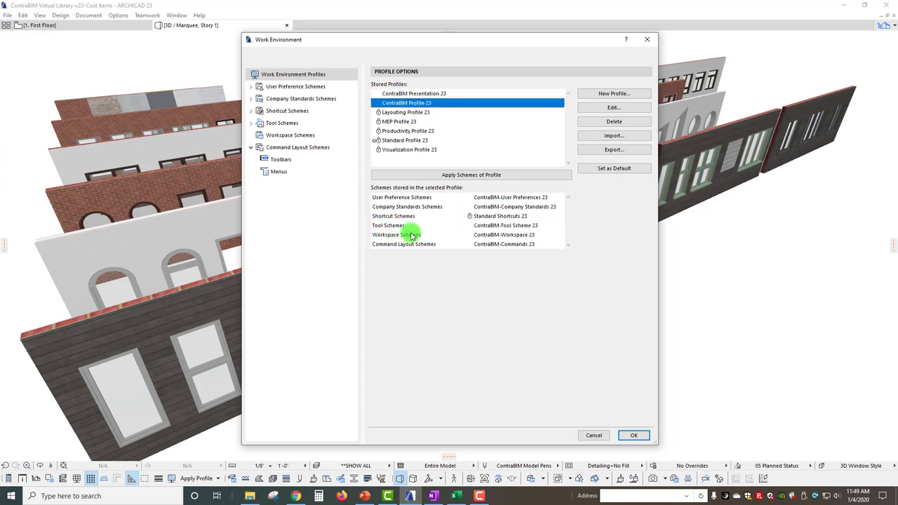
click(425, 95)
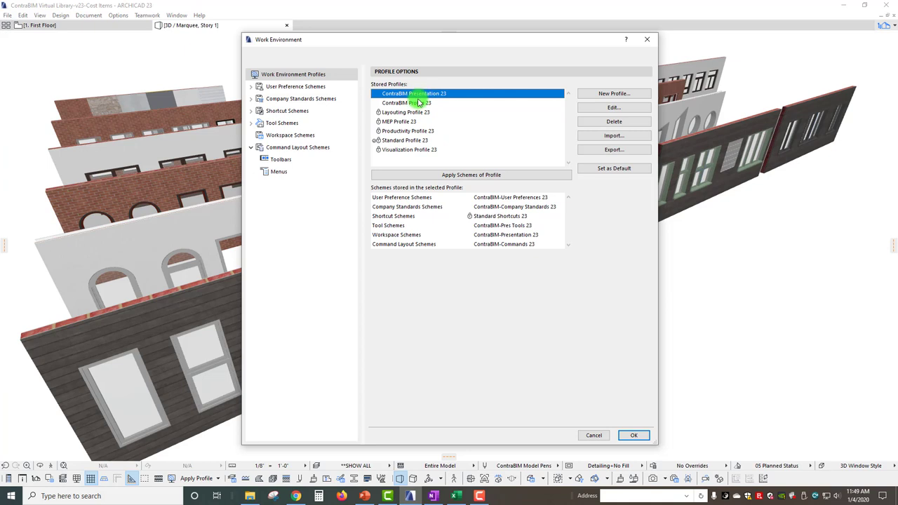
click(412, 103)
click(415, 94)
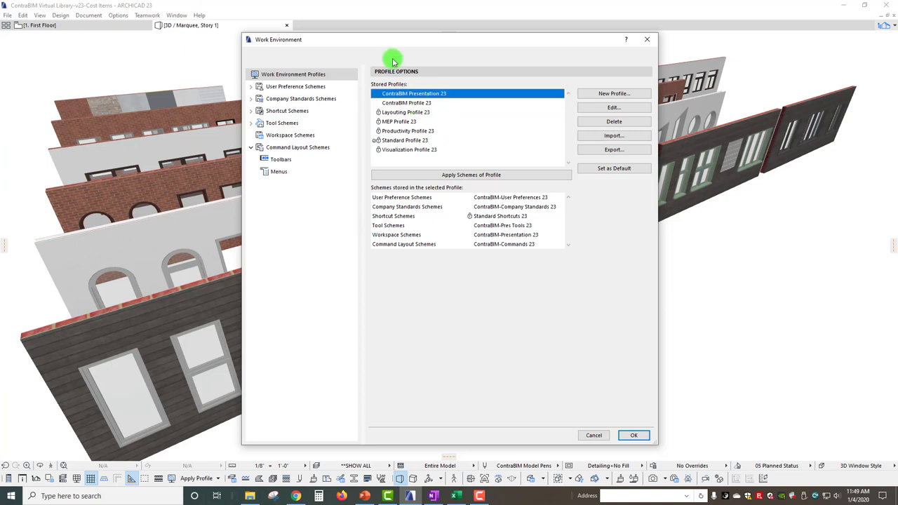
- Recheck ContraBIM Profile 23 against ContraBIM Presentation 23 and close the Work Environment settings without applying changes
drag(407, 42, 406, 47)
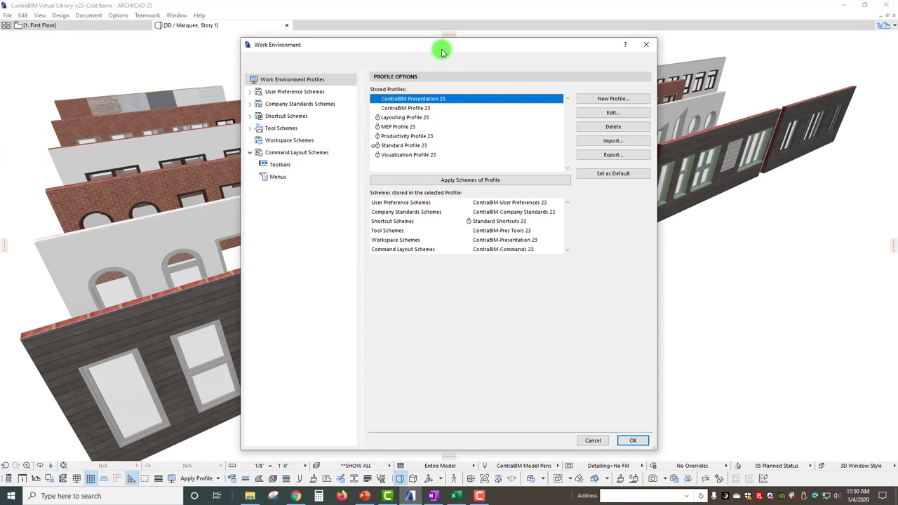
mouse_move(441, 44)
mouse_down()
mouse_move(435, 67)
mouse_move(435, 58)
mouse_up()
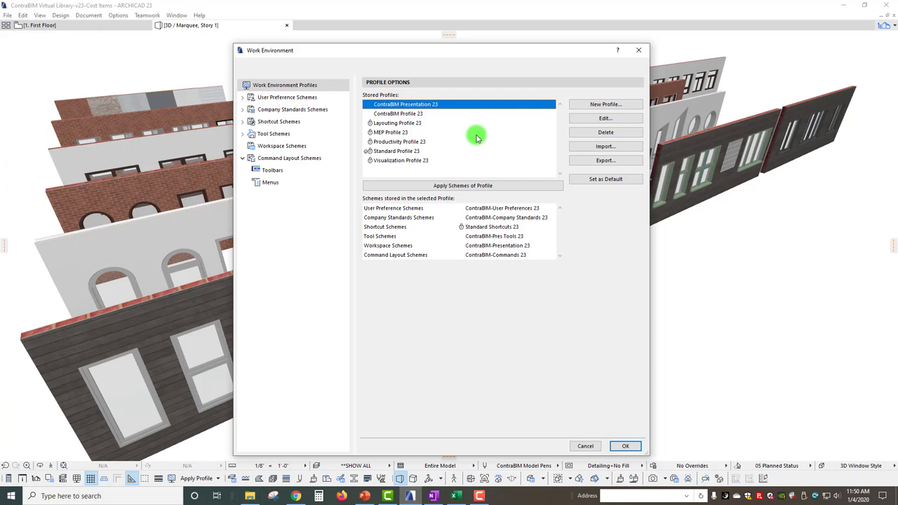
click(384, 113)
click(379, 104)
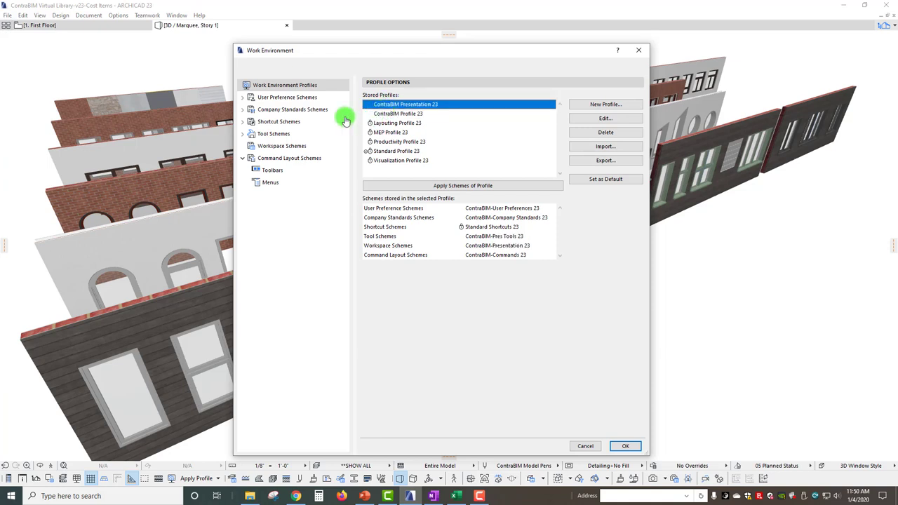
drag(445, 52, 455, 54)
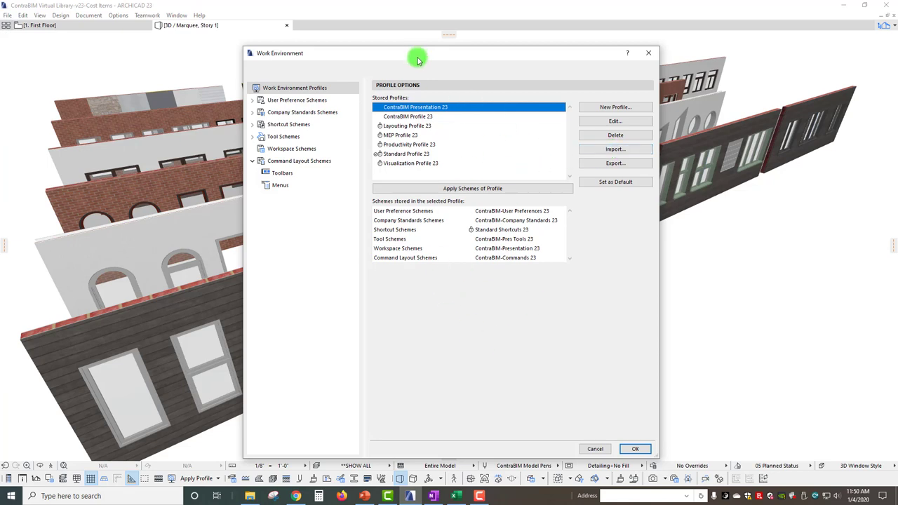
drag(418, 60, 411, 57)
click(245, 159)
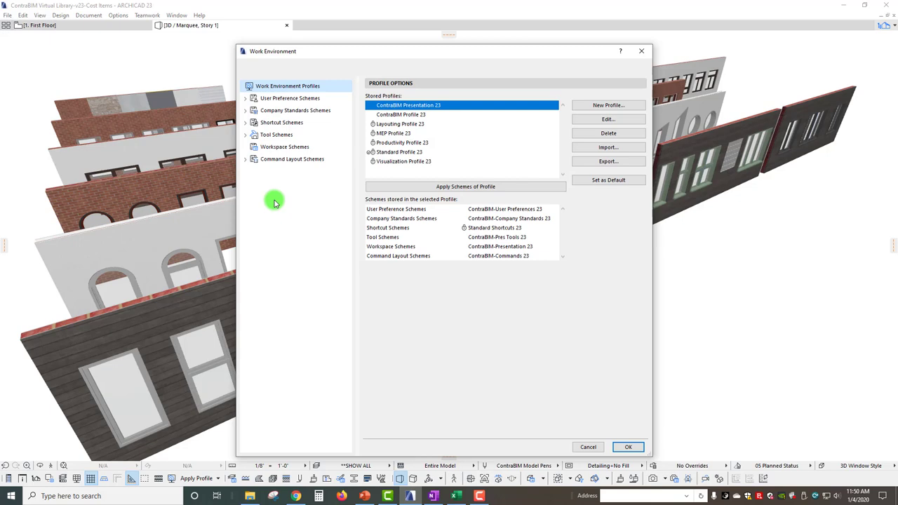
click(642, 50)
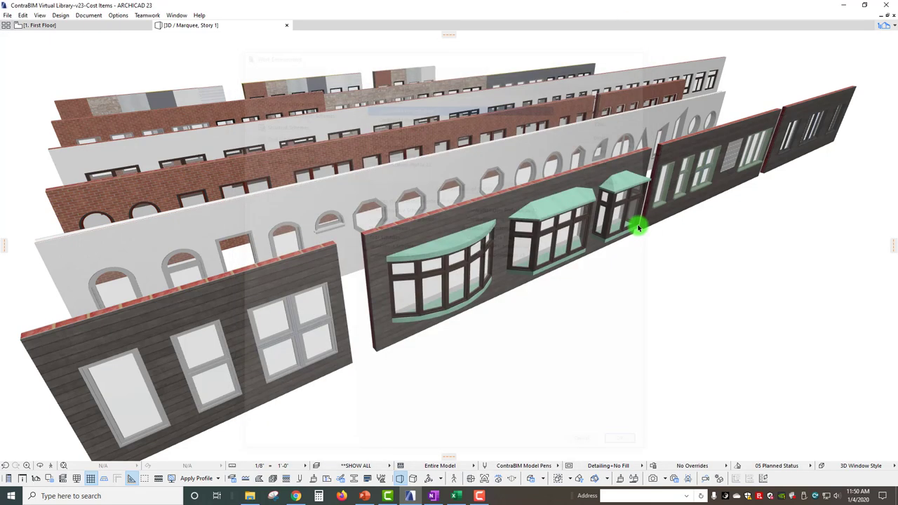
- Examine the rows of window walls in 3D and read the element information of the front brick wall
scroll(418, 194, up, 3)
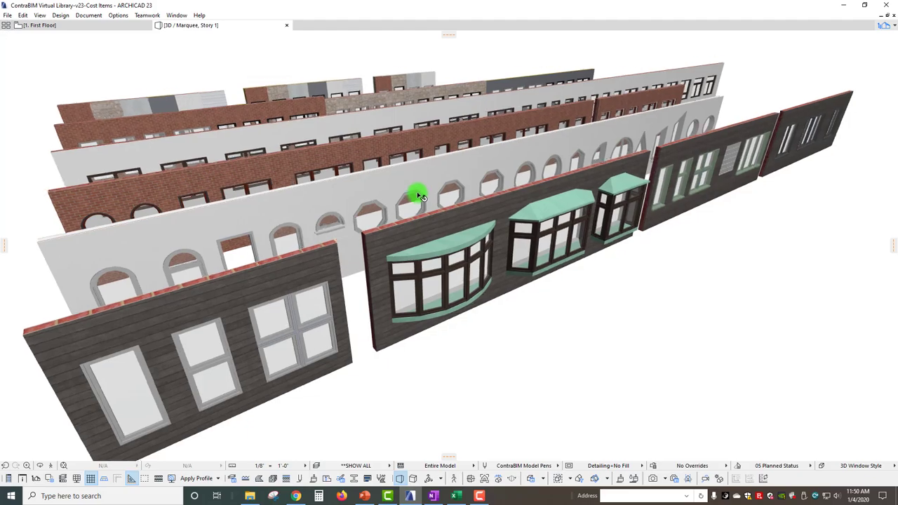
scroll(419, 195, up, 3)
scroll(418, 195, down, 5)
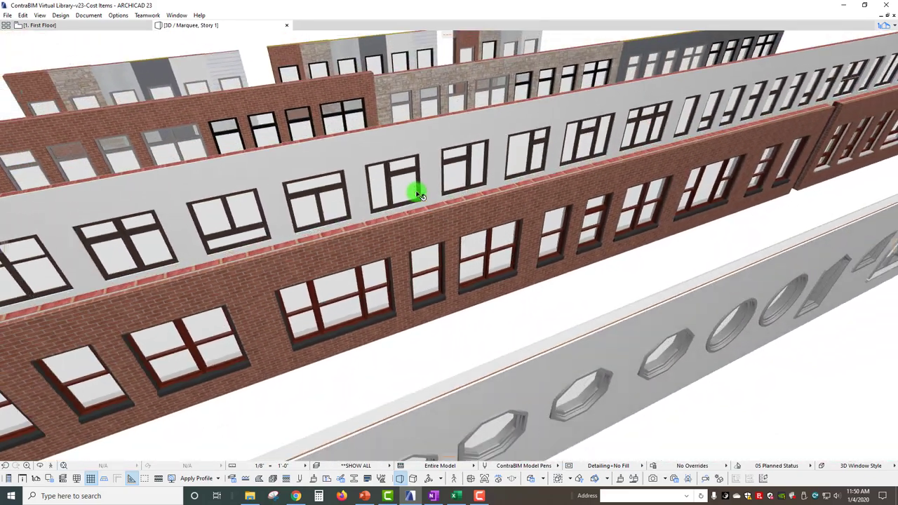
scroll(418, 195, down, 3)
scroll(418, 194, up, 2)
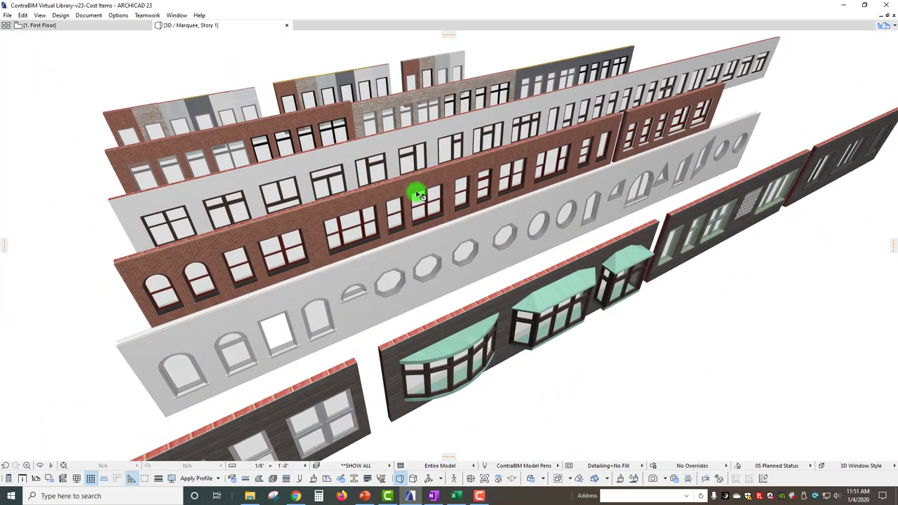
mouse_move(419, 195)
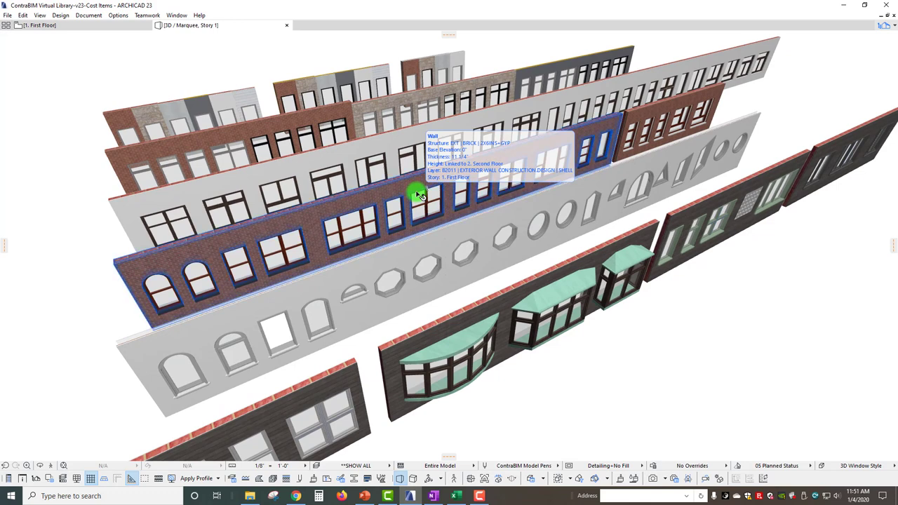